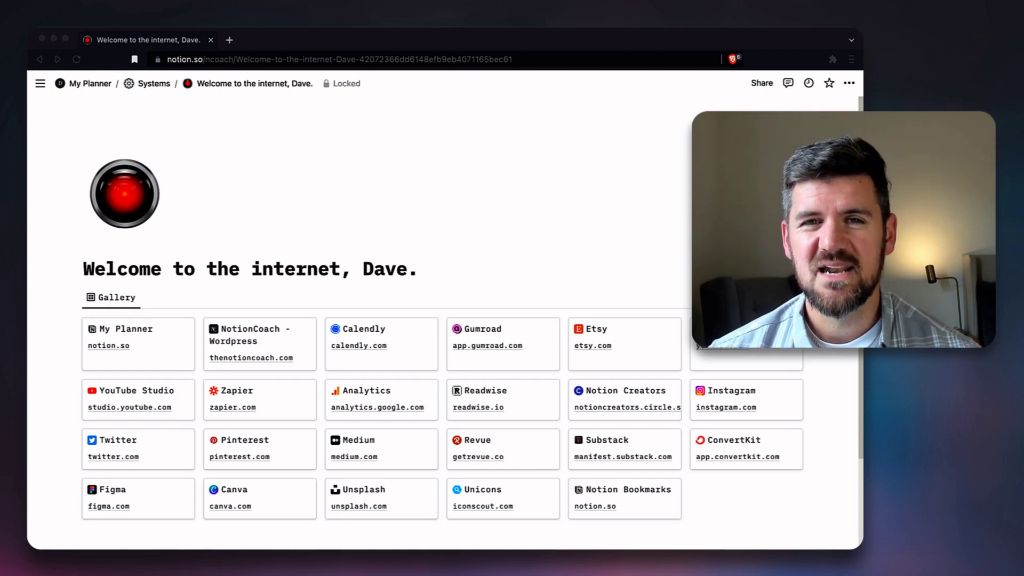
Create a new workspace page titled 'My Bookmarks' and set it to full width.
left_click(217, 114)
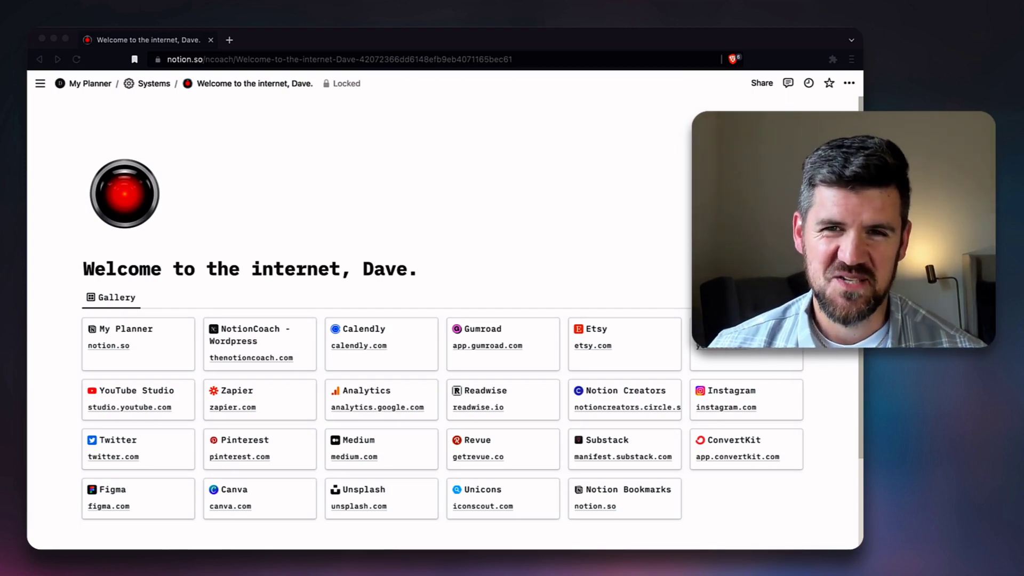
left_click(114, 274)
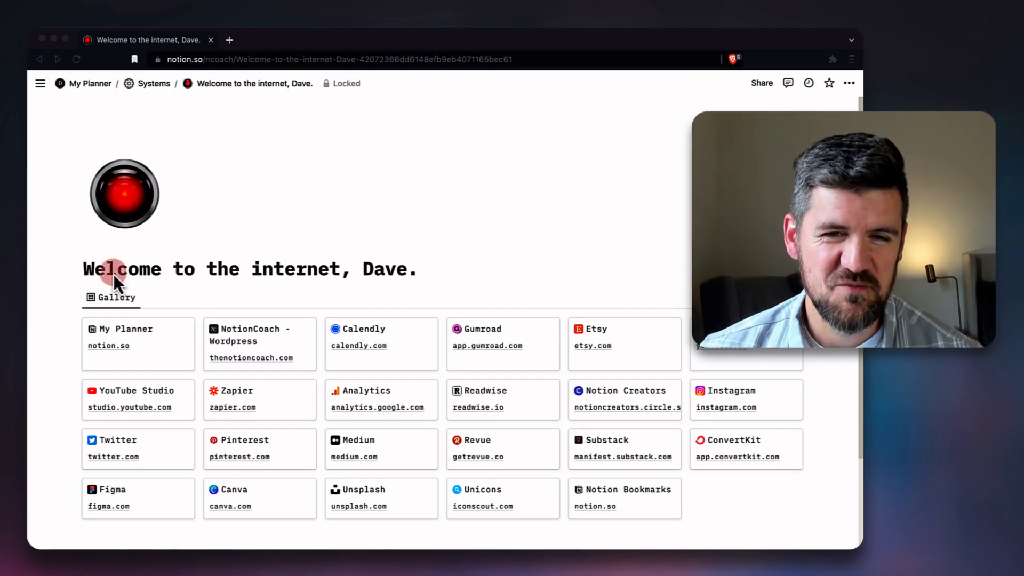
left_click(206, 221)
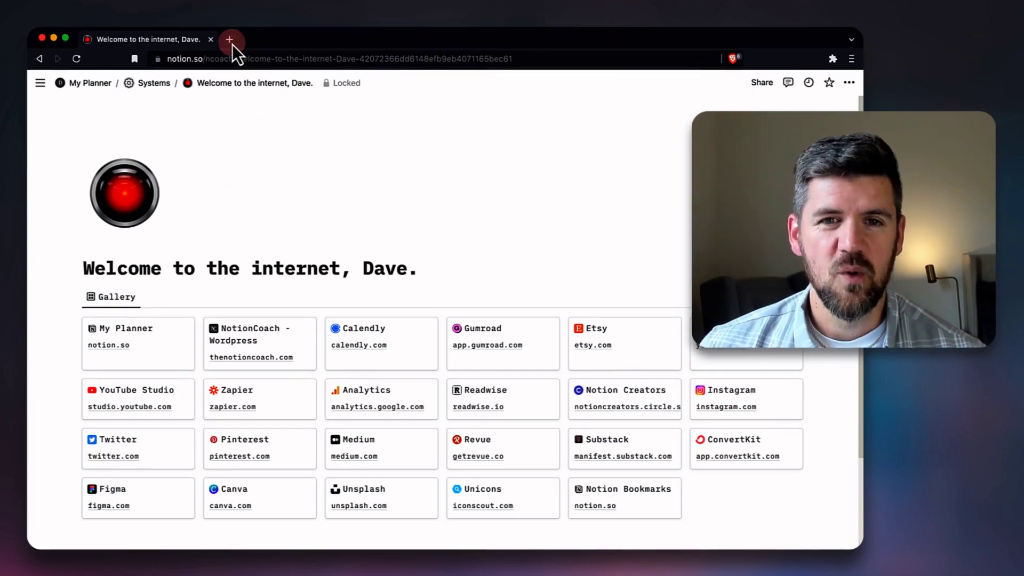
mouse_move(41, 84)
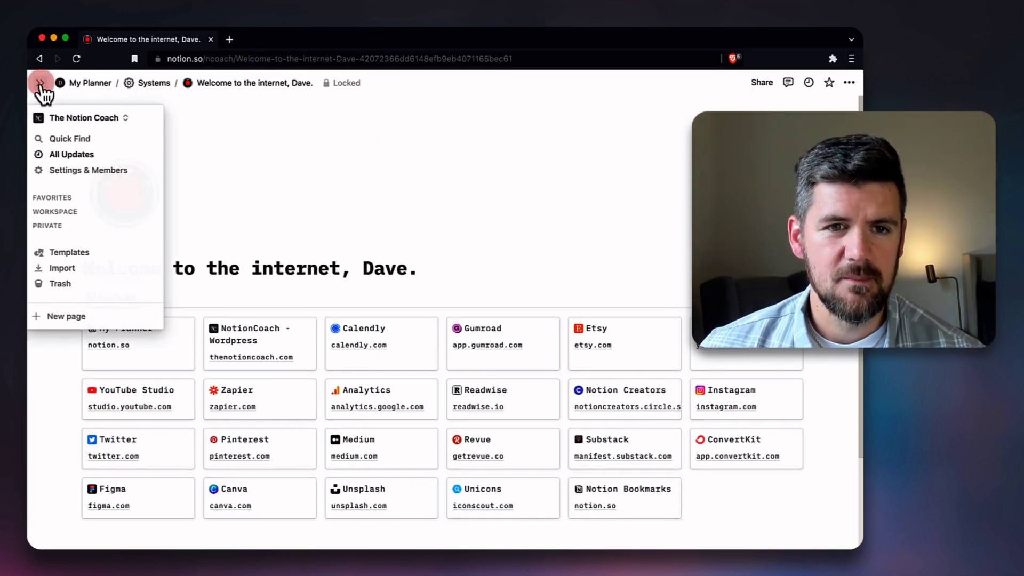
mouse_move(59, 222)
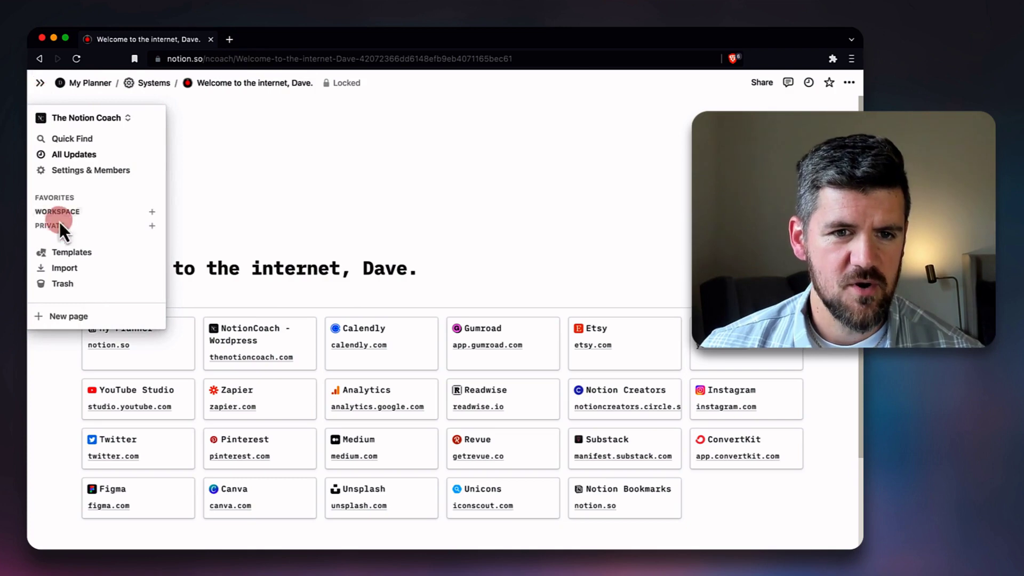
left_click(152, 213)
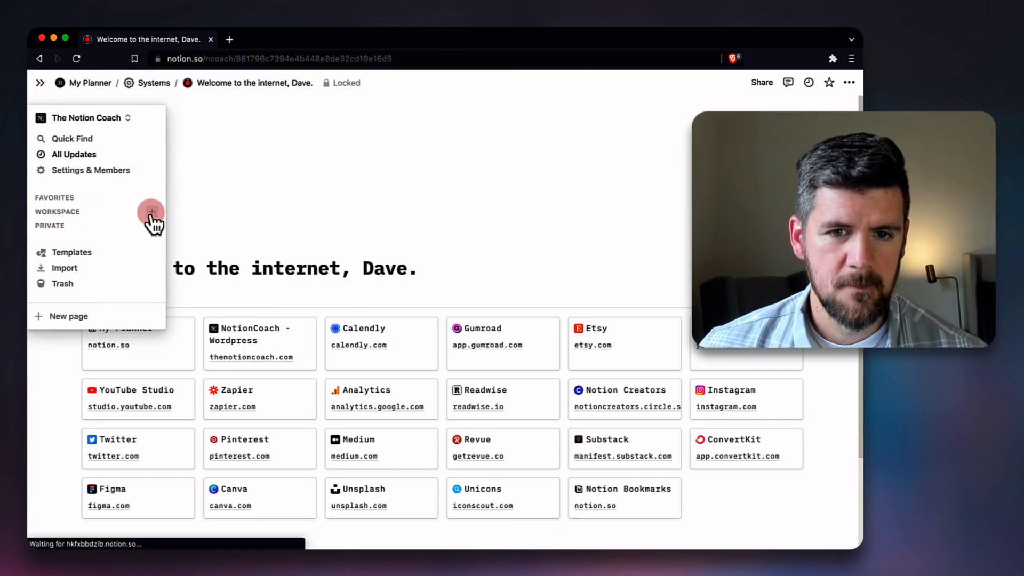
type("Book")
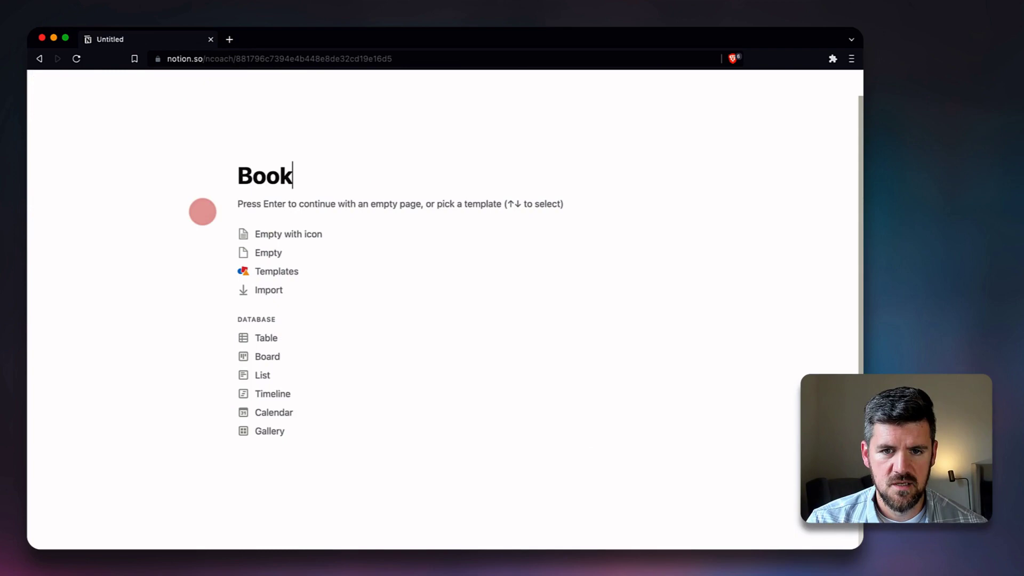
key("BackSpace")
key("BackSpace")
key("BackSpace")
key("BackSpace")
type("My Bookmarks")
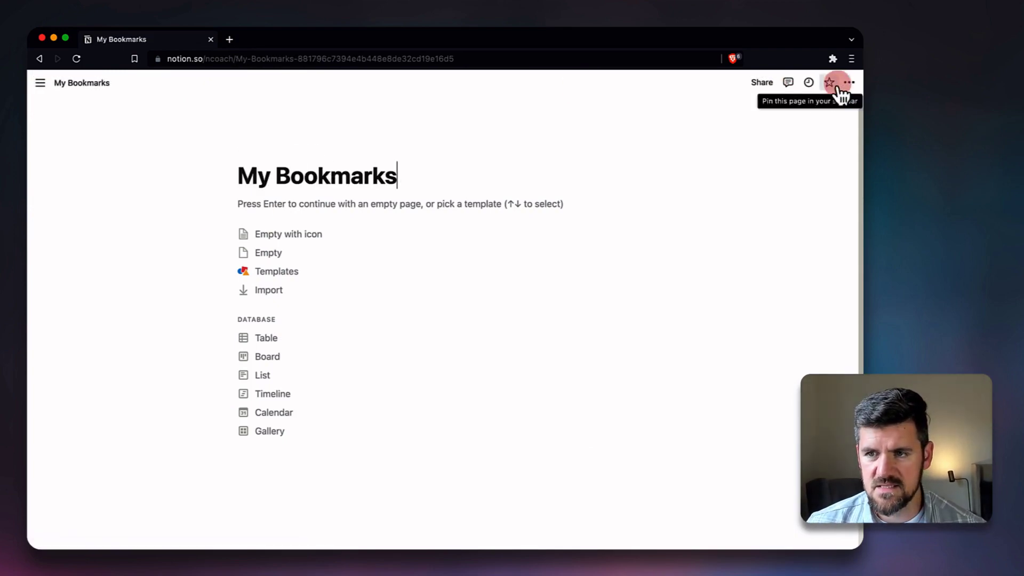
left_click(849, 83)
left_click(834, 182)
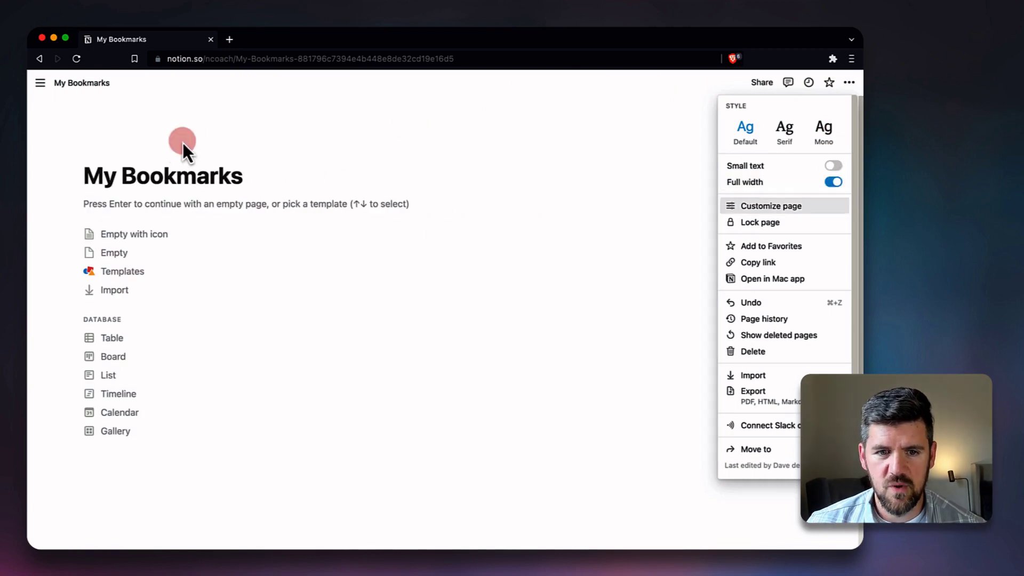
Insert an inline database via /database and name it 'Bookmarks Library'.
left_click(172, 207)
type("/")
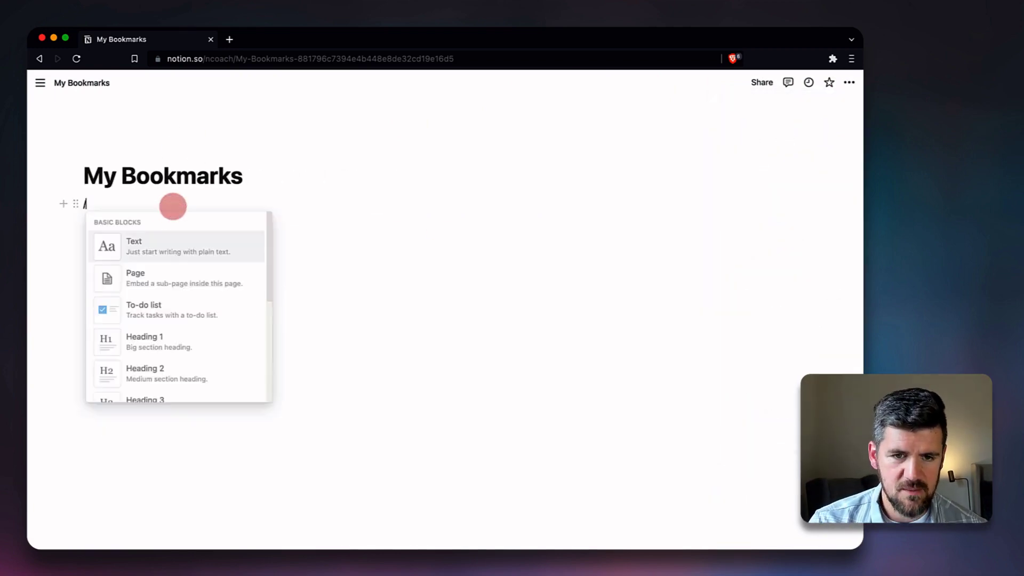
type("database")
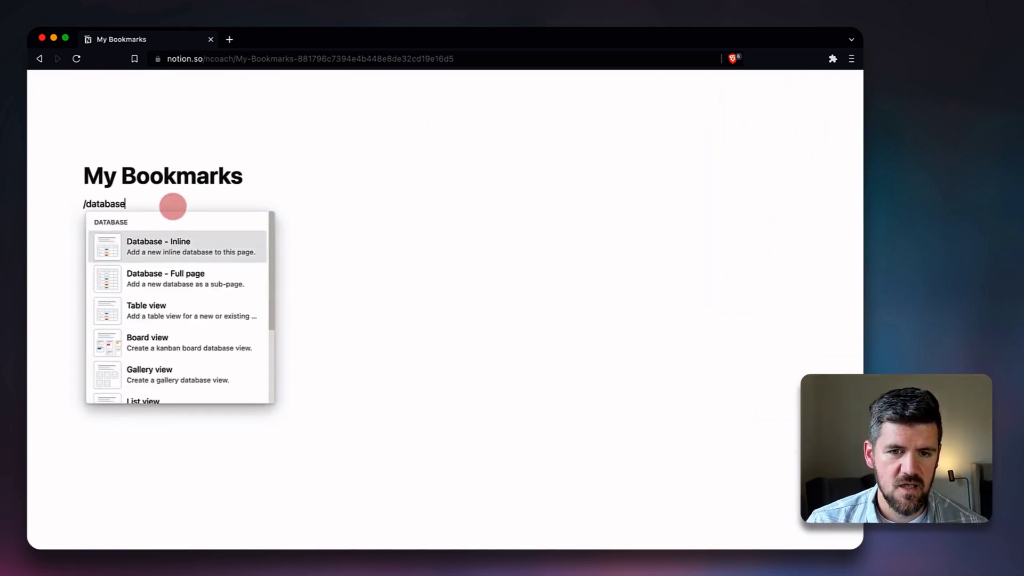
left_click(169, 258)
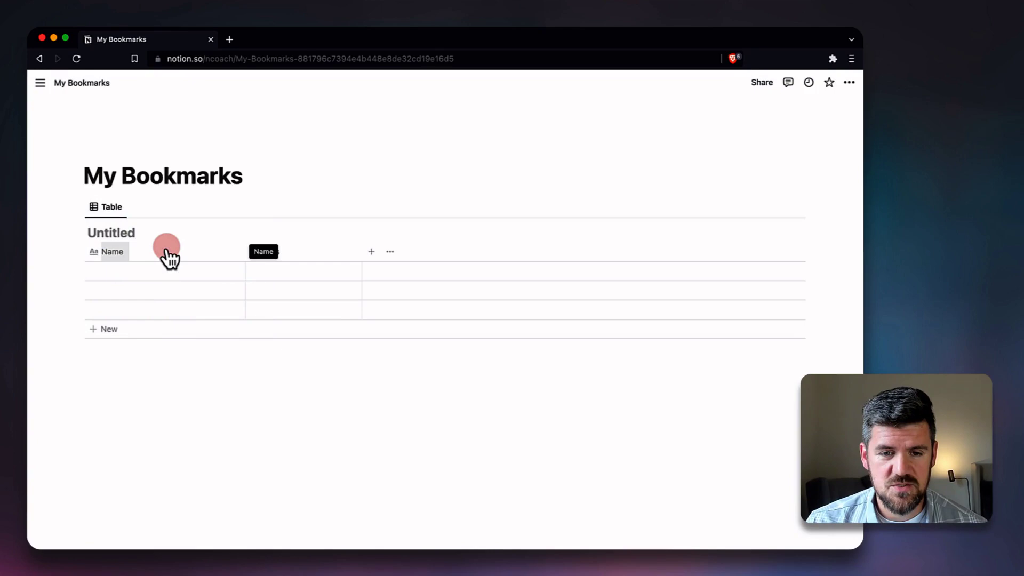
left_click(113, 235)
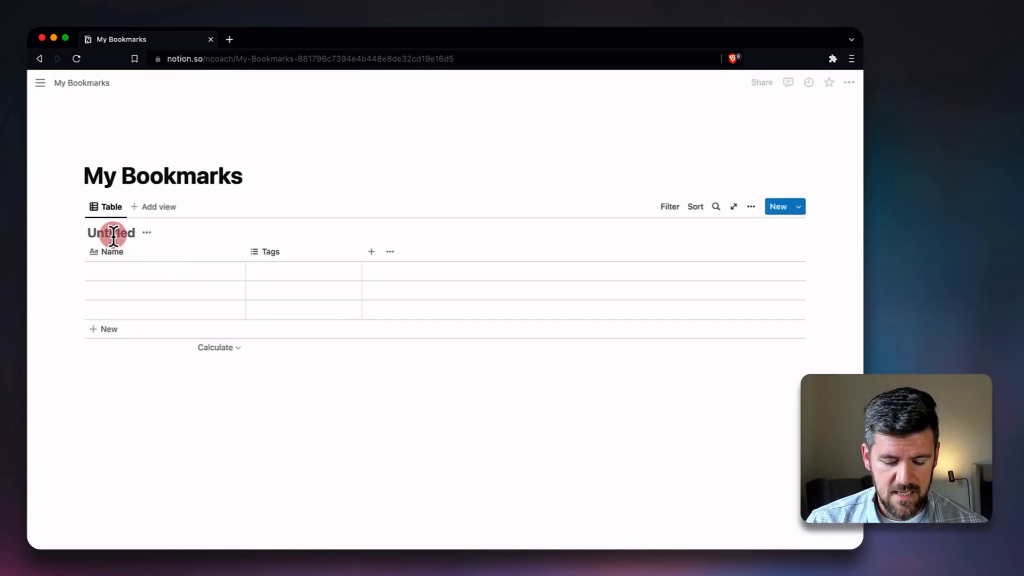
type("Bookmarks")
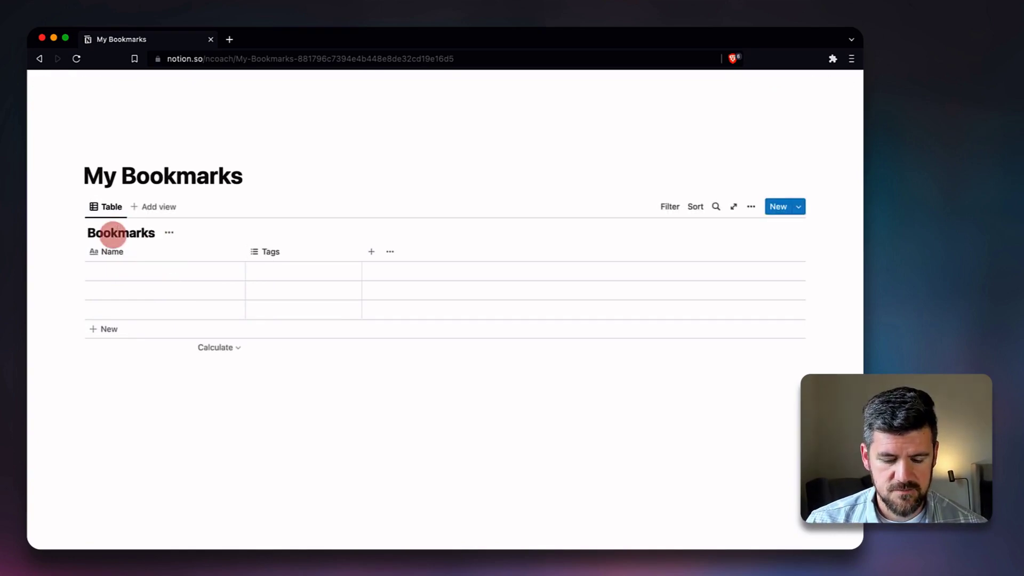
type(" Library")
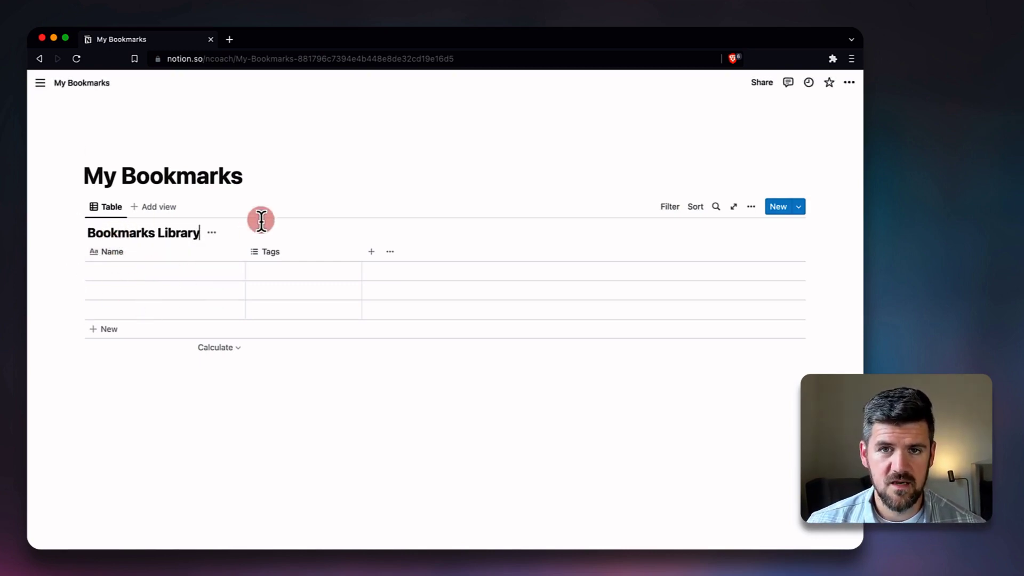
Create the tags Work, School, Writing, Social and Video from the first row's Tags cell.
left_click(275, 276)
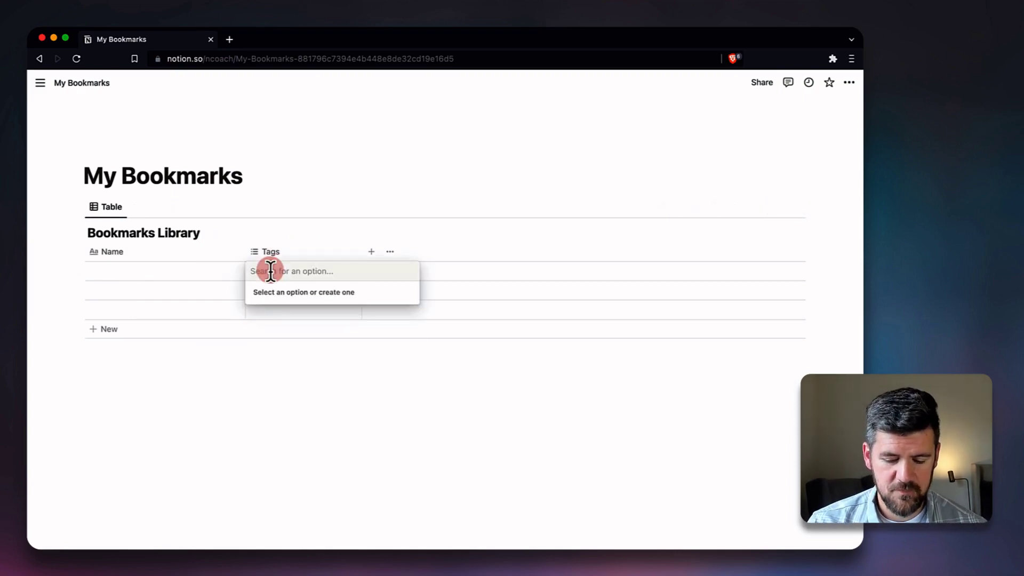
type("Work")
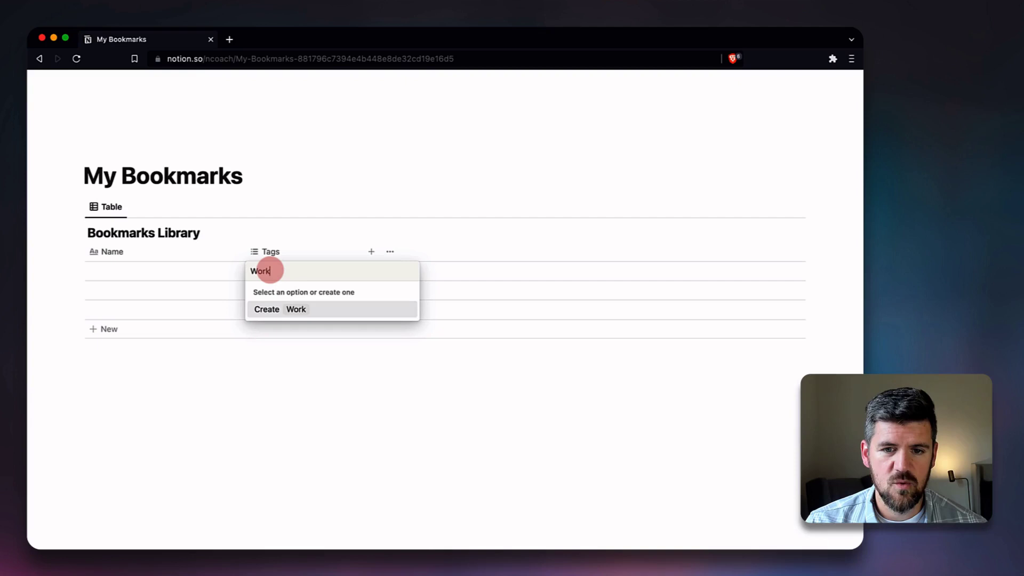
key("Return")
type("School")
key("Return")
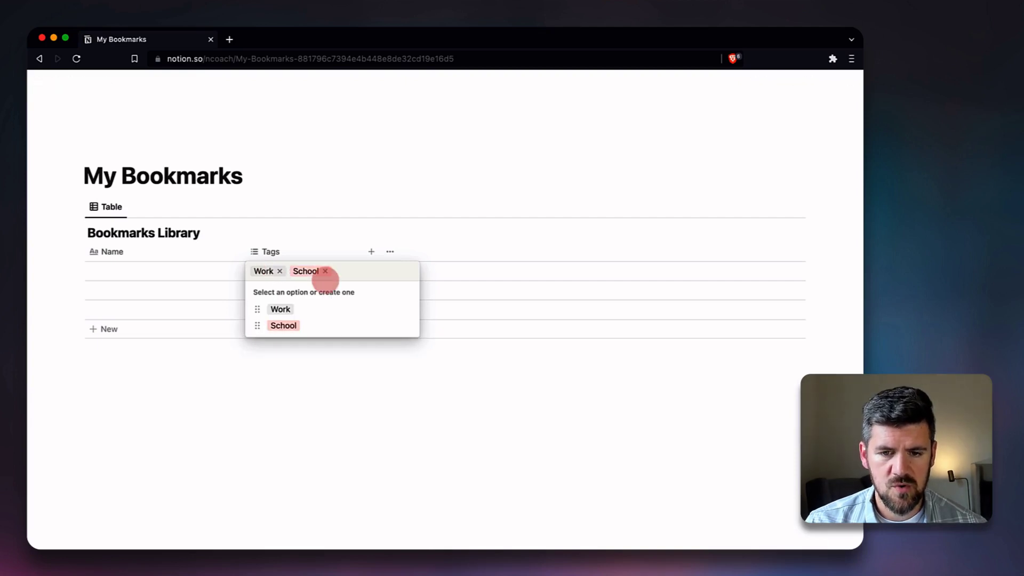
type("Writing")
key("Return")
type("Social")
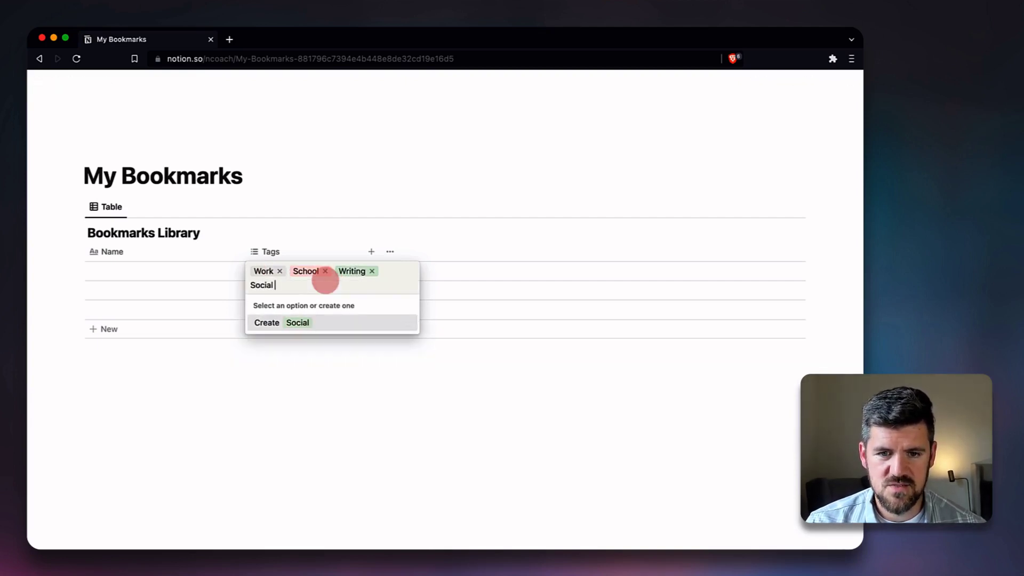
key("Return")
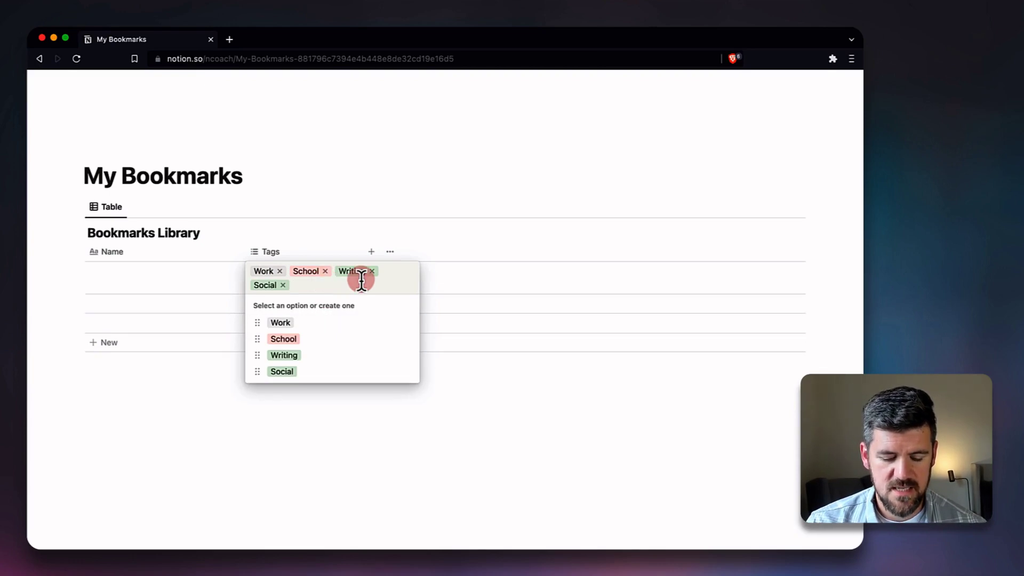
type("Video")
key("Return")
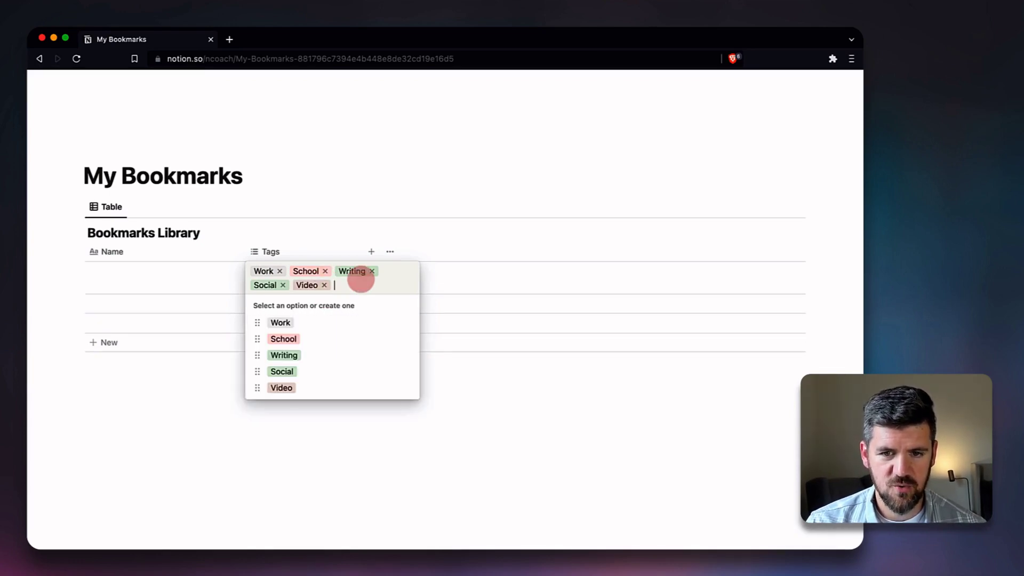
type("d")
key("BackSpace")
key("Escape")
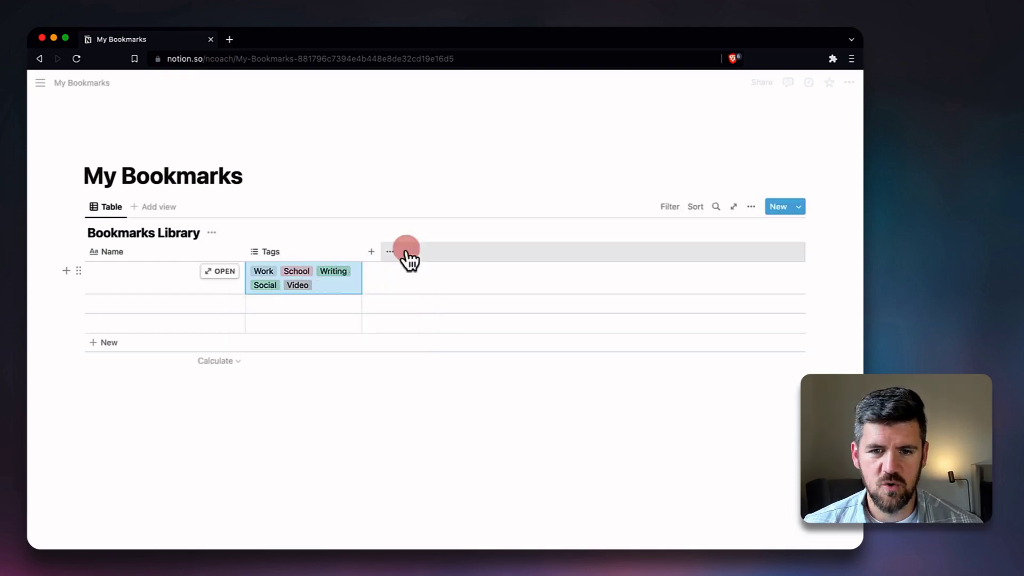
Remove all five tags from the first row, keeping them as options.
left_click(325, 289)
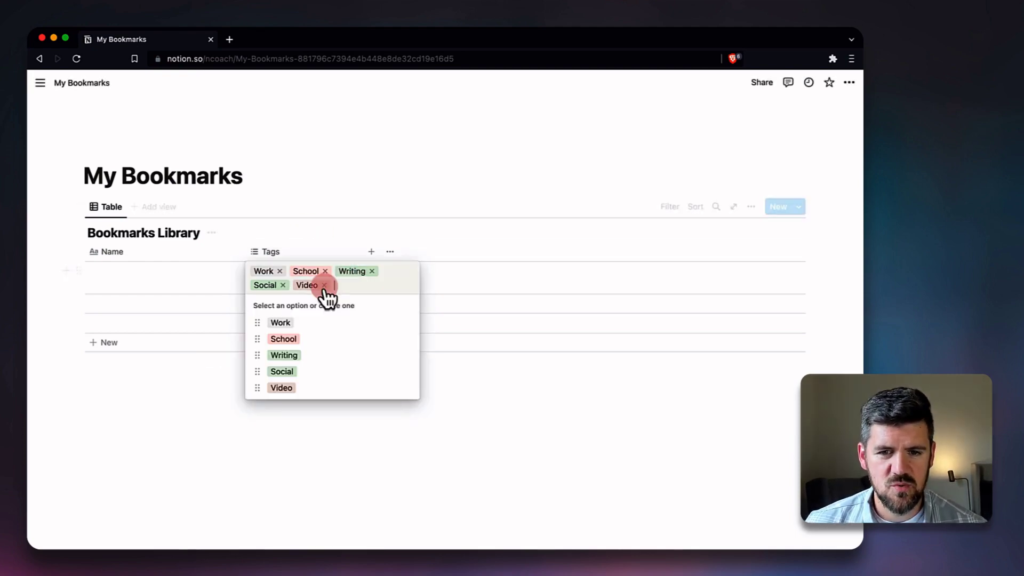
left_click(323, 286)
left_click(286, 286)
left_click(283, 272)
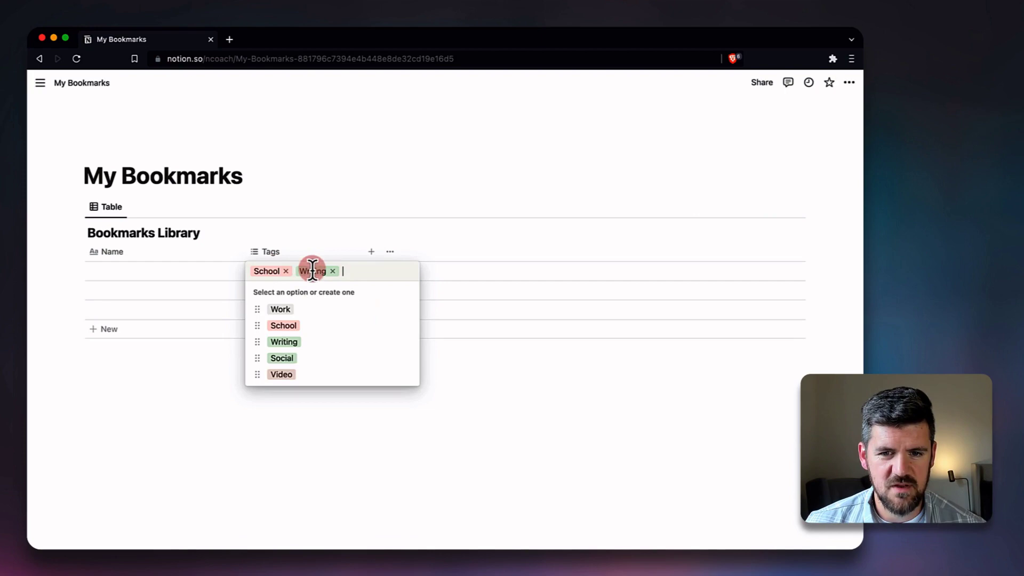
left_click(286, 272)
left_click(297, 272)
key("Escape")
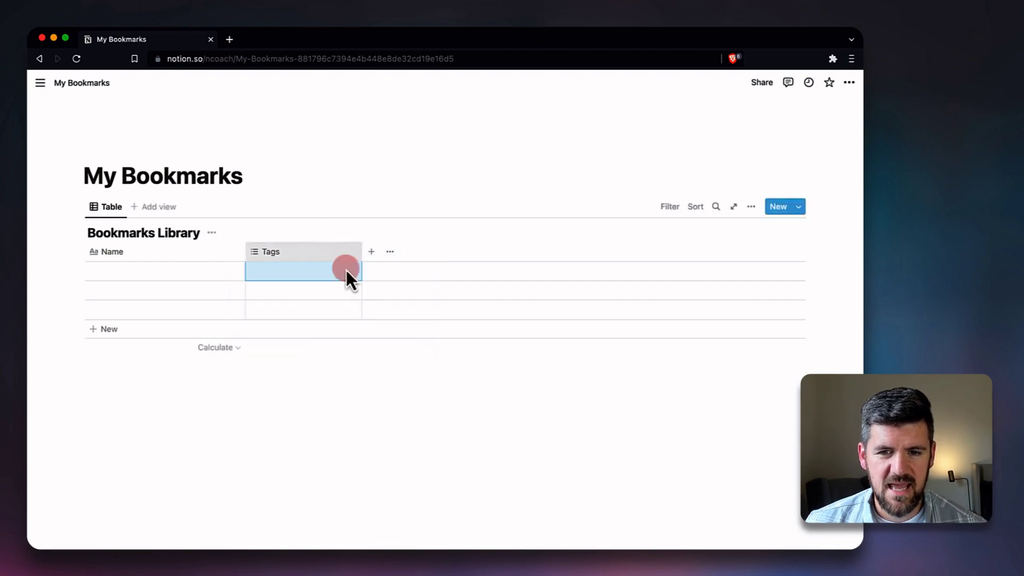
Add a Last edited time column and rename it 'Last Edited'.
left_click(370, 251)
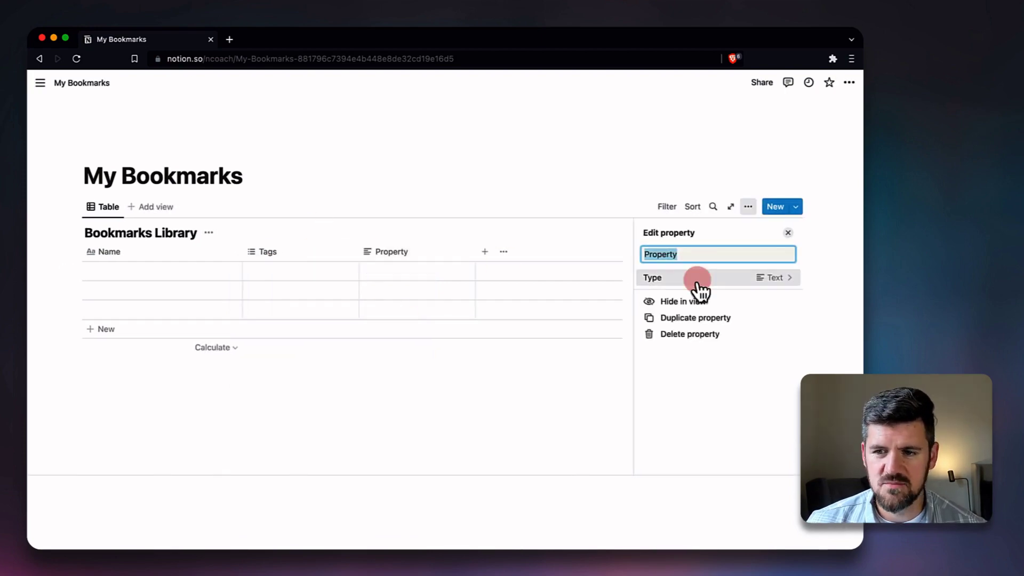
left_click(779, 277)
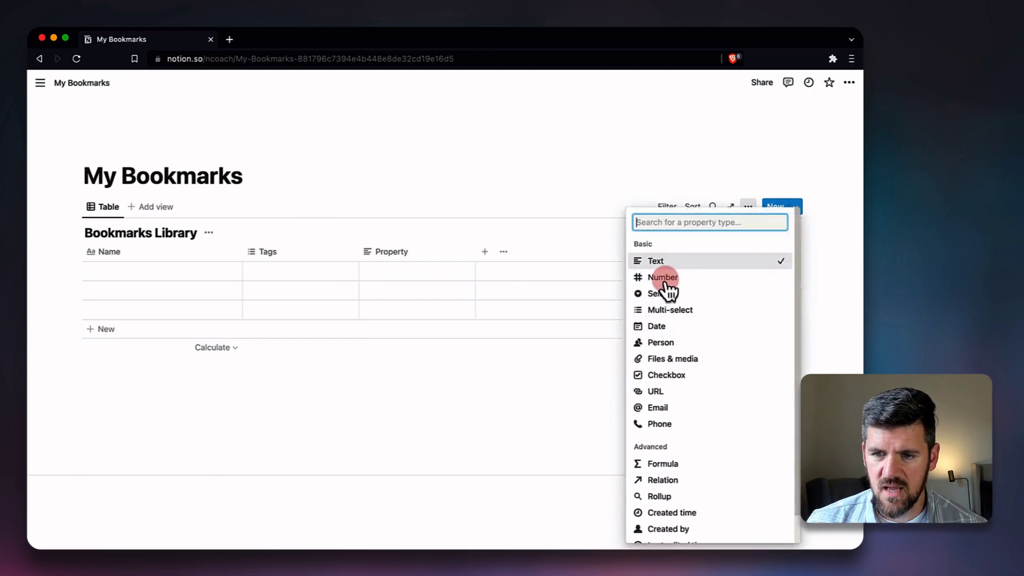
scroll(699, 448, "down", 1)
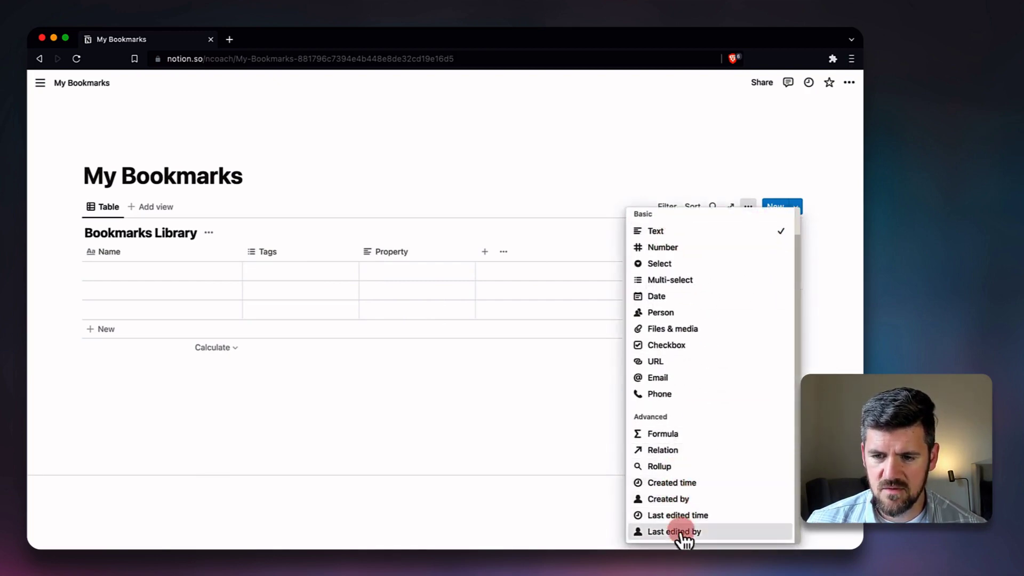
left_click(680, 516)
left_click(425, 254)
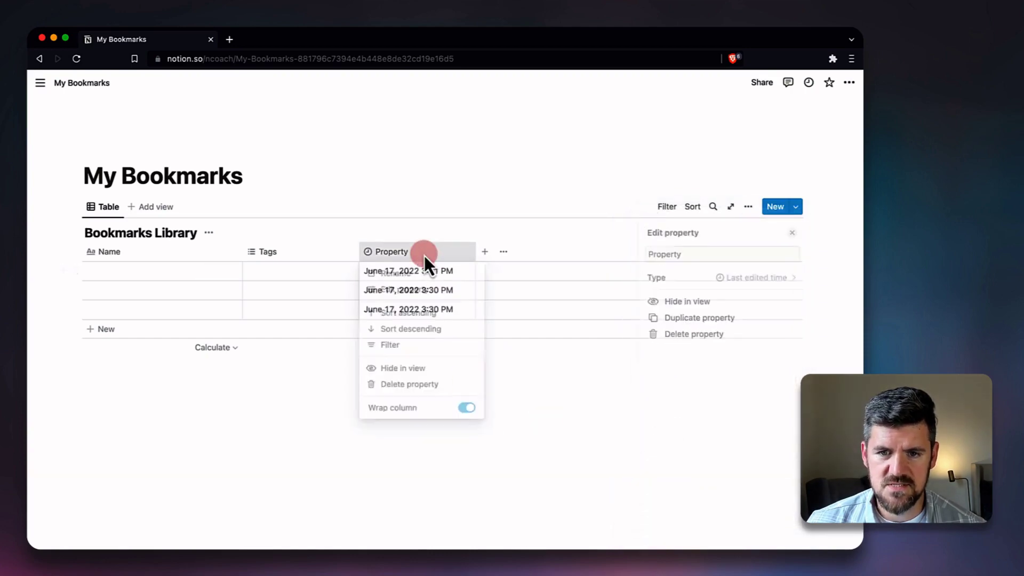
left_click(395, 285)
type("L")
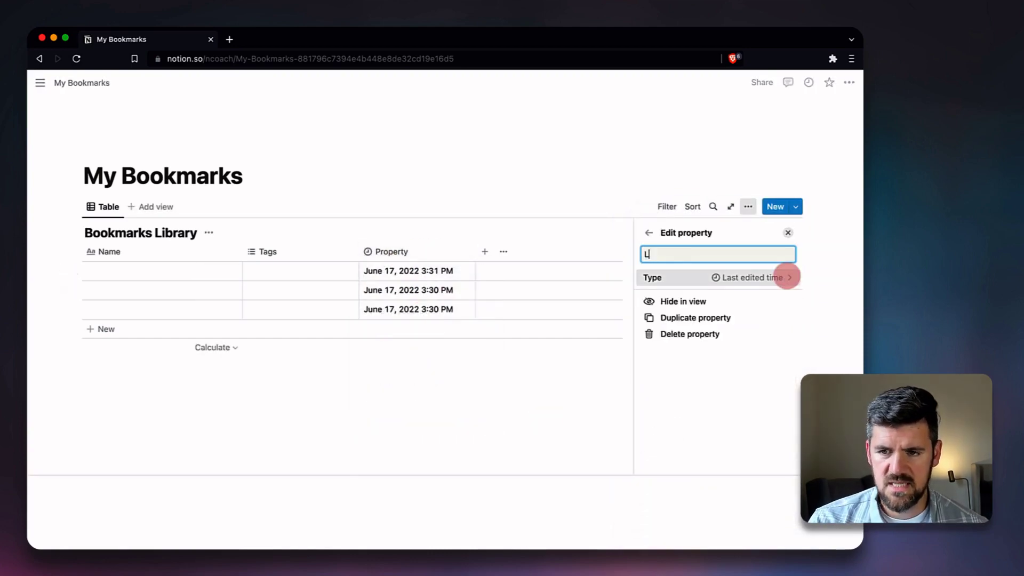
type("att Edit")
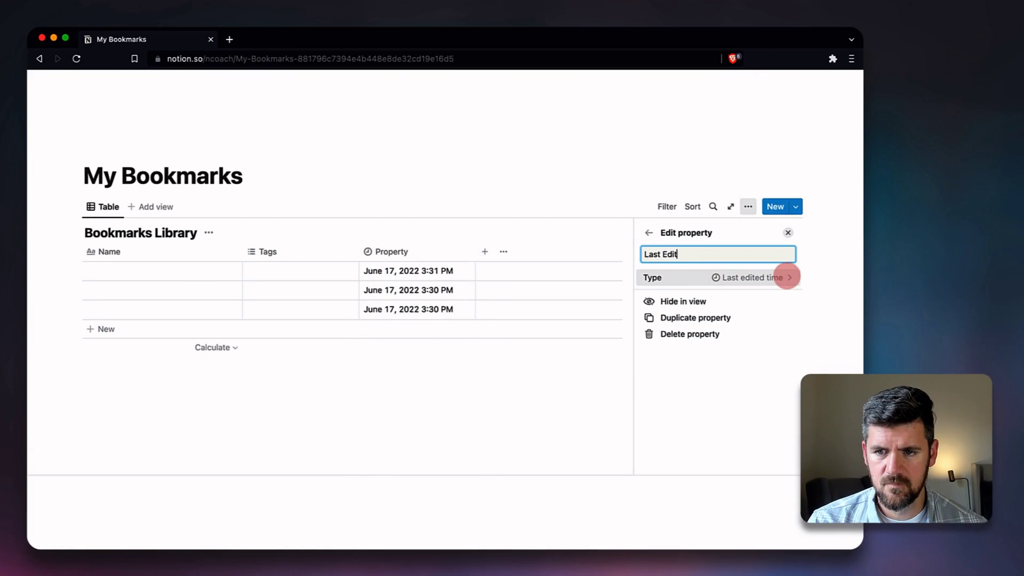
type("ed")
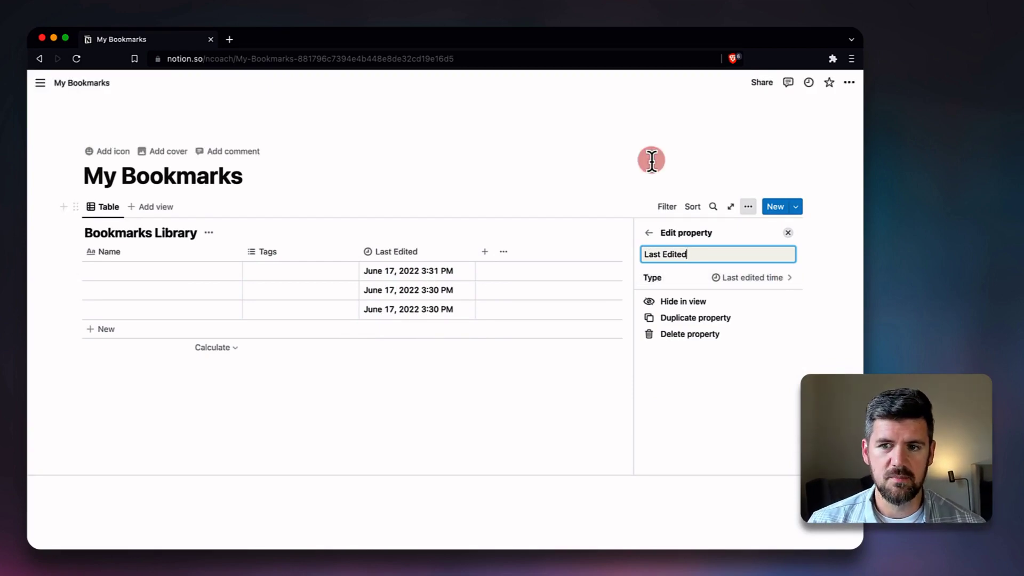
left_click(460, 172)
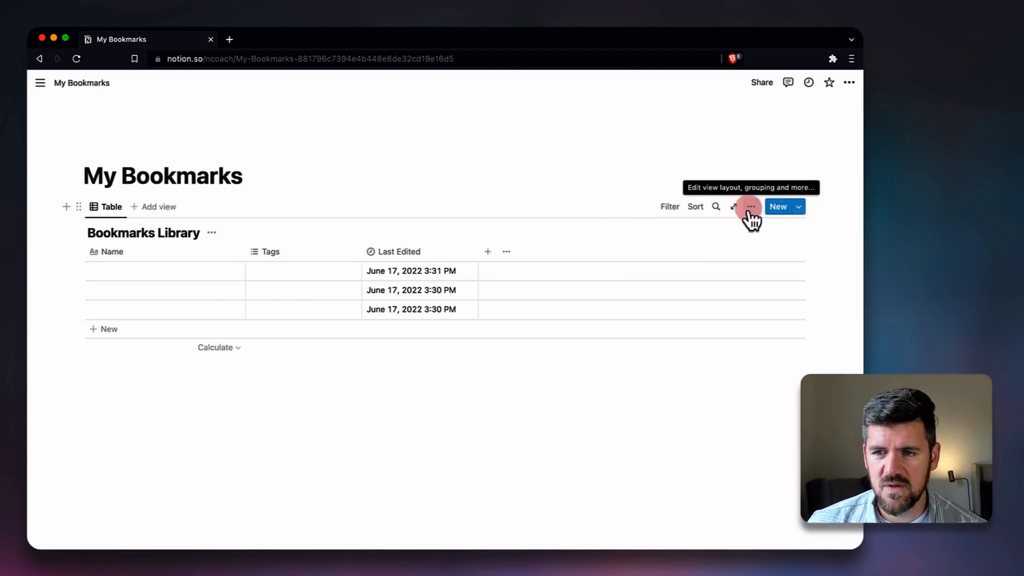
Switch Bookmarks Library to a gallery layout with small cards, no preview, and Tags shown.
left_click(751, 207)
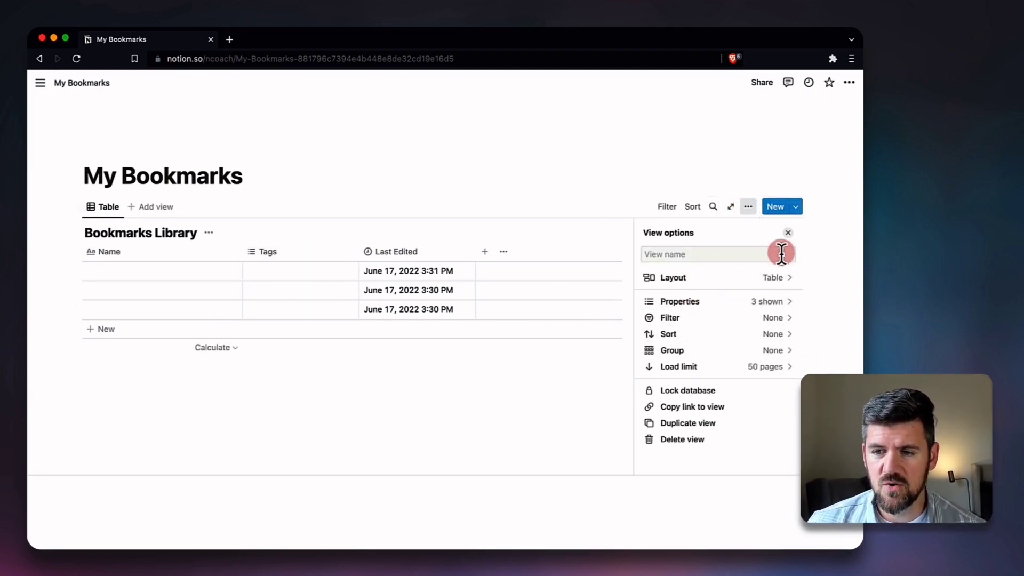
left_click(777, 281)
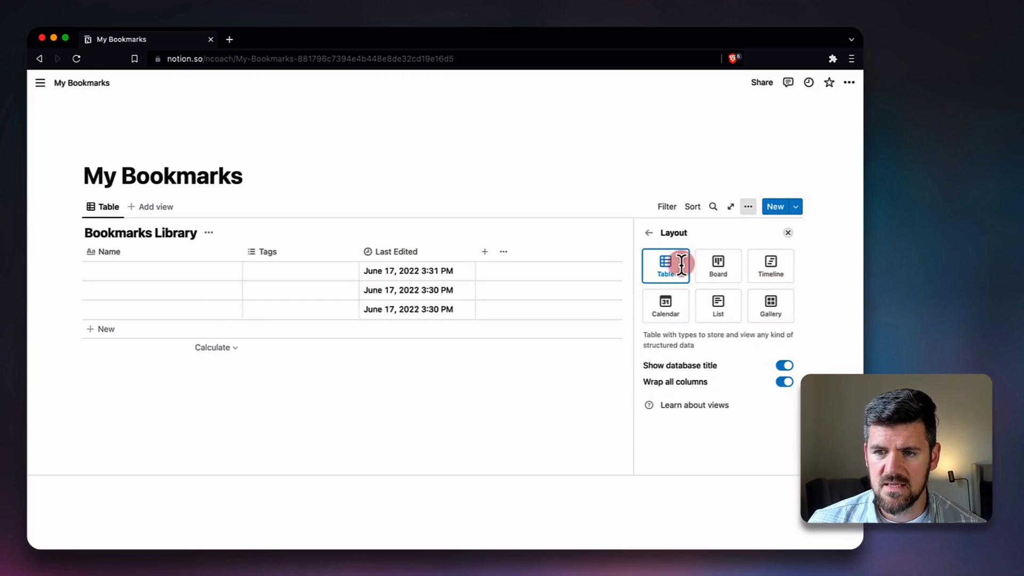
left_click(771, 312)
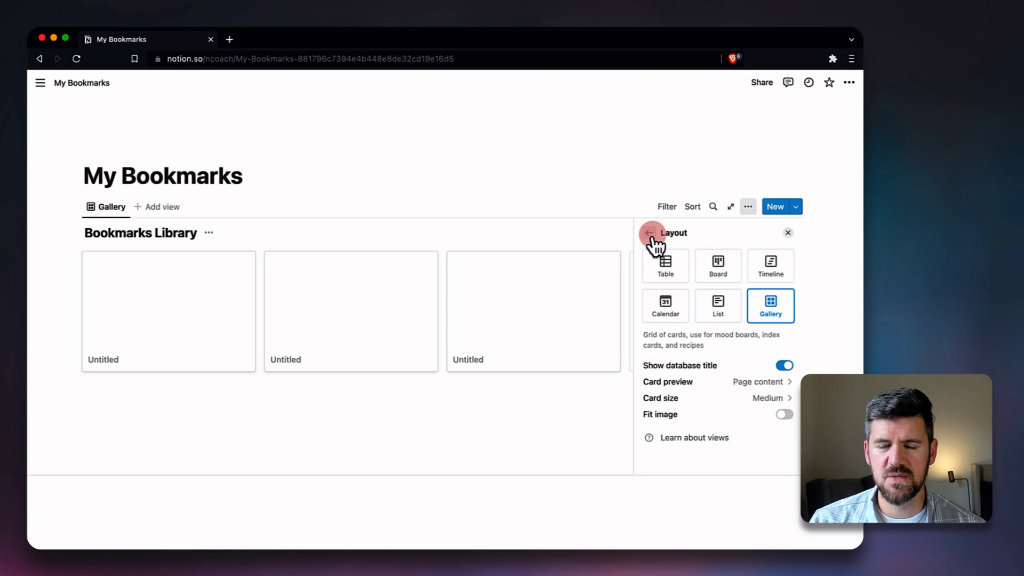
left_click(778, 408)
left_click(713, 417)
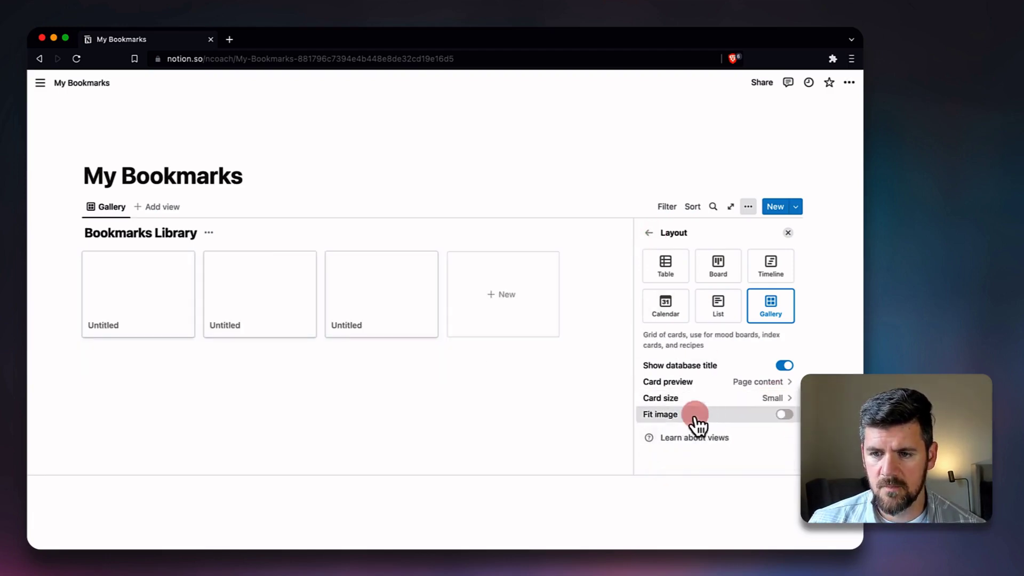
left_click(763, 383)
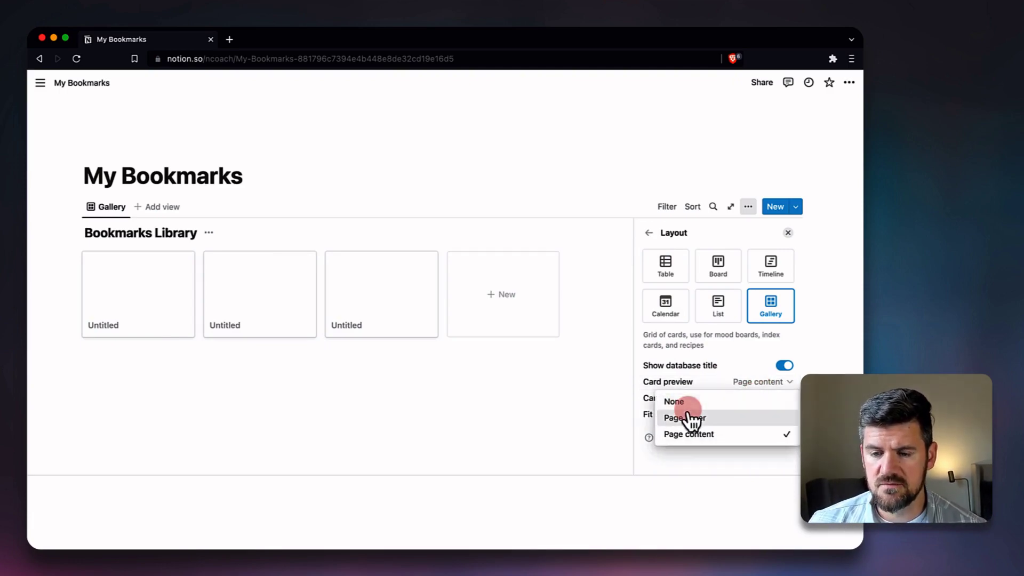
left_click(690, 403)
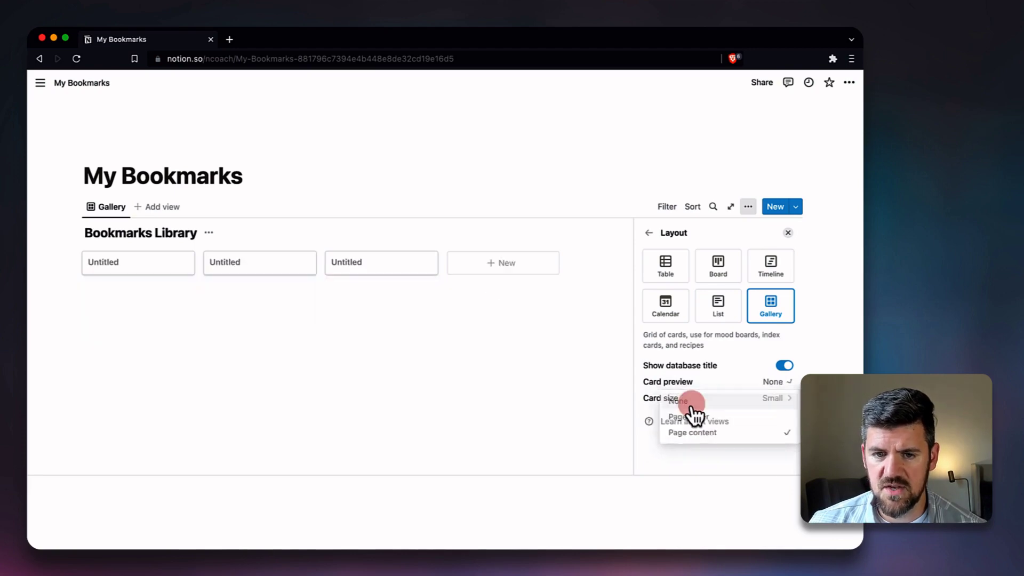
left_click(651, 235)
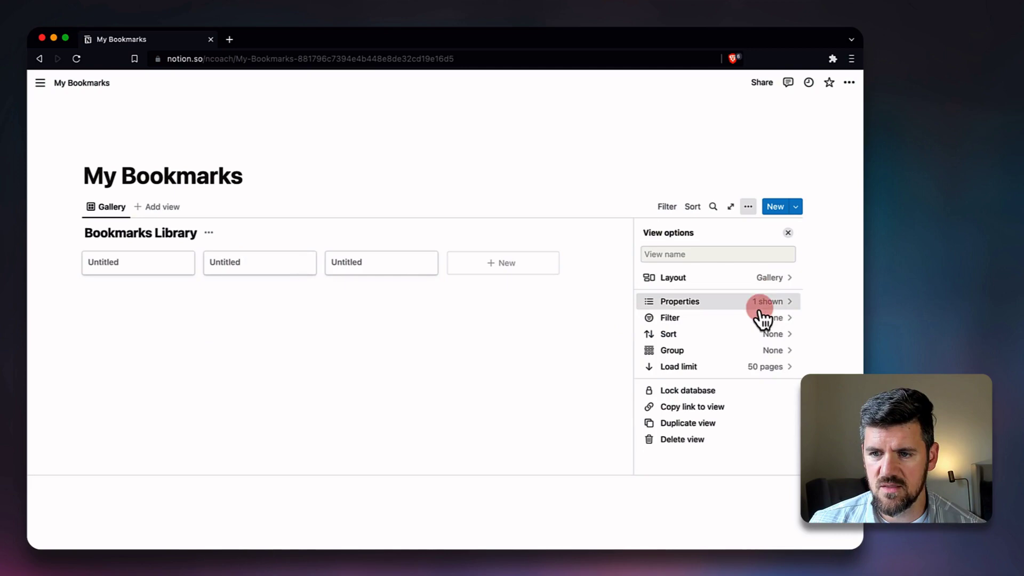
left_click(761, 312)
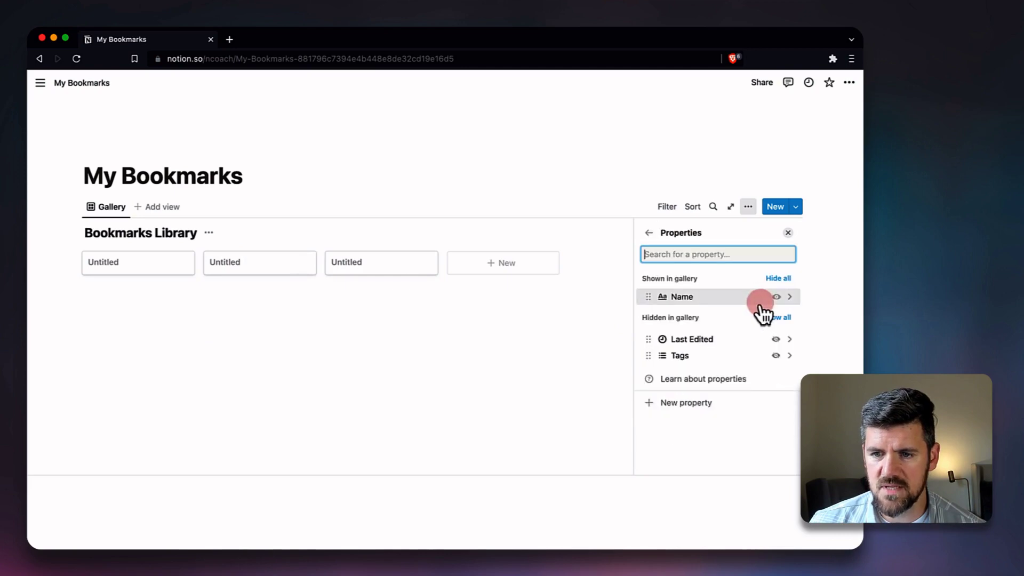
left_click(776, 355)
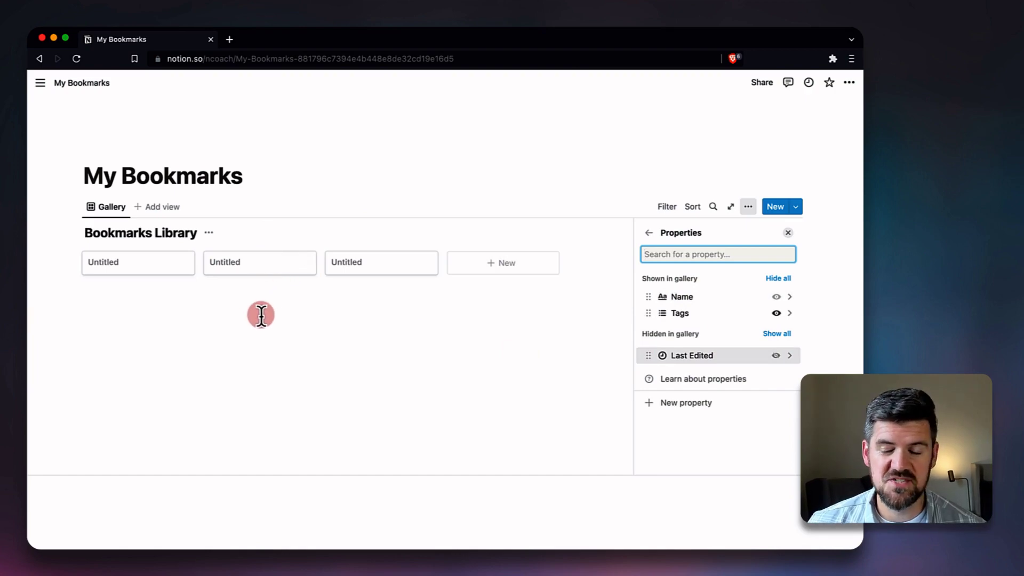
left_click(542, 323)
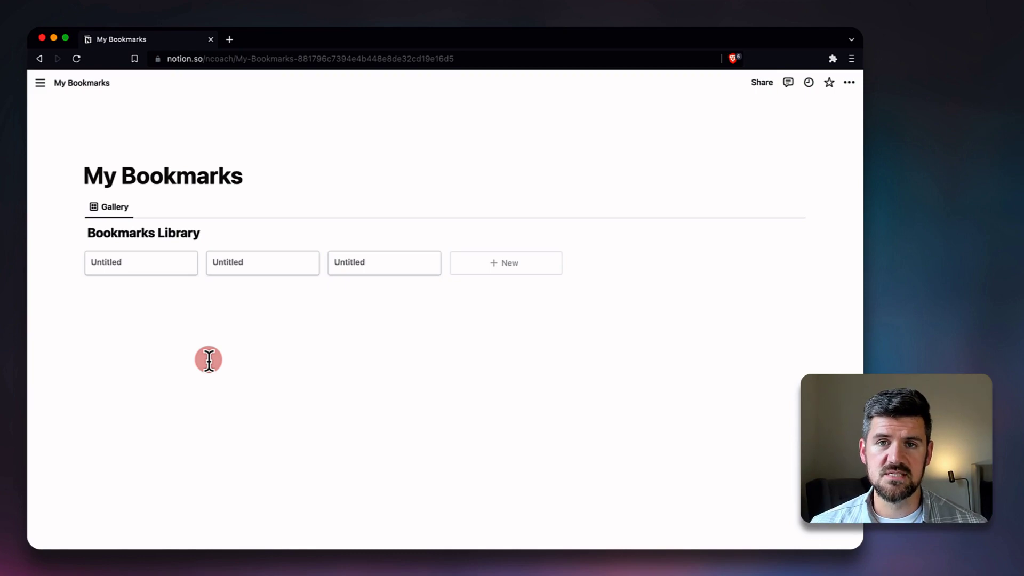
Search the Chrome Web Store for 'save to notion'.
left_click(229, 39)
type("chrome extensions")
key("Return")
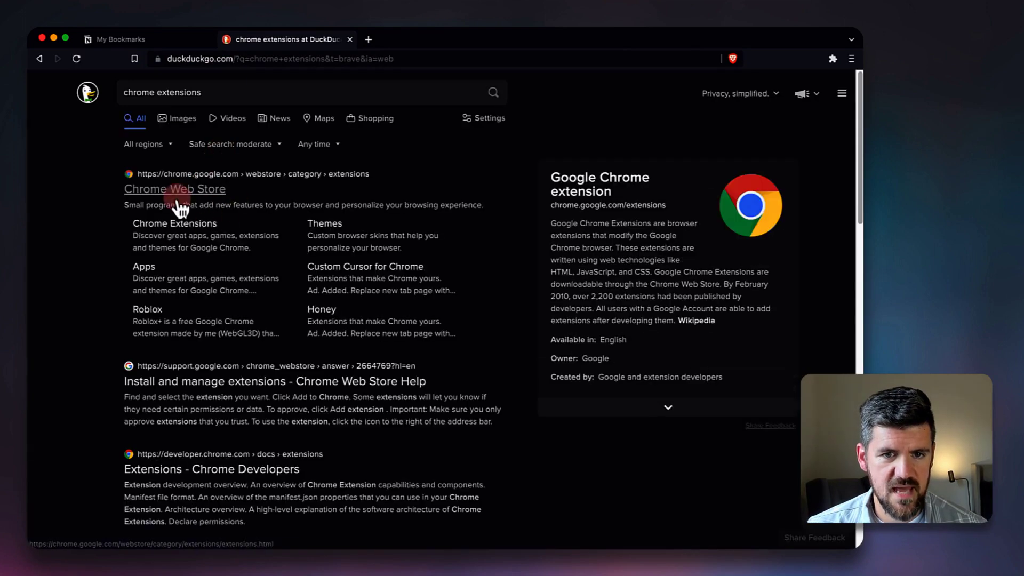
left_click(177, 203)
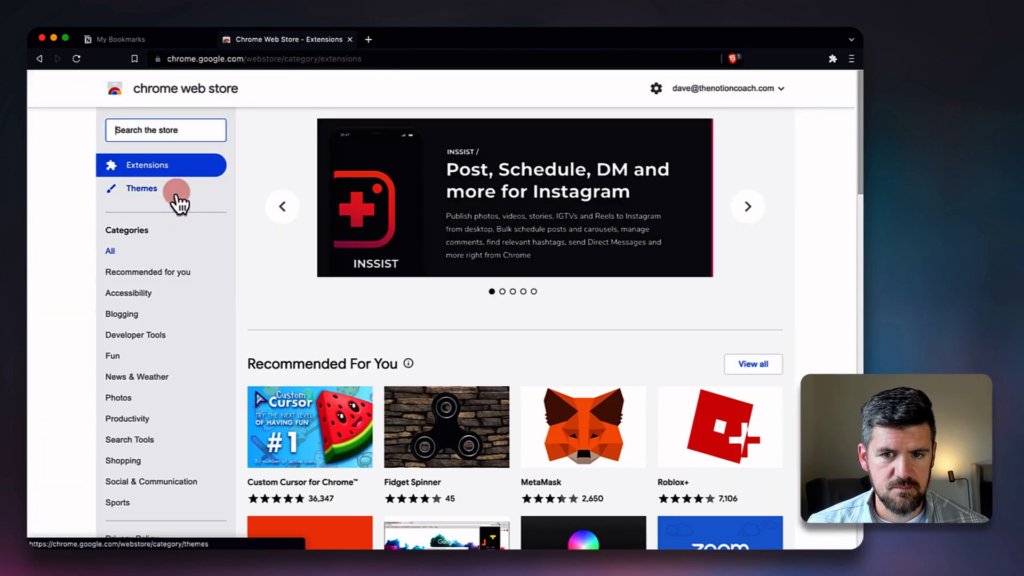
left_click(142, 128)
type("save")
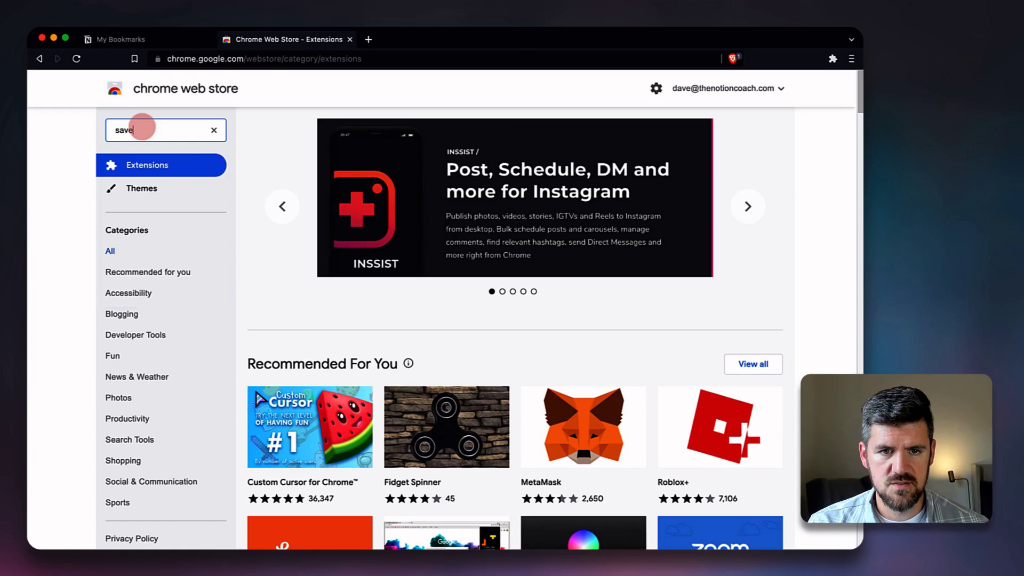
type(" to notion")
key("Return")
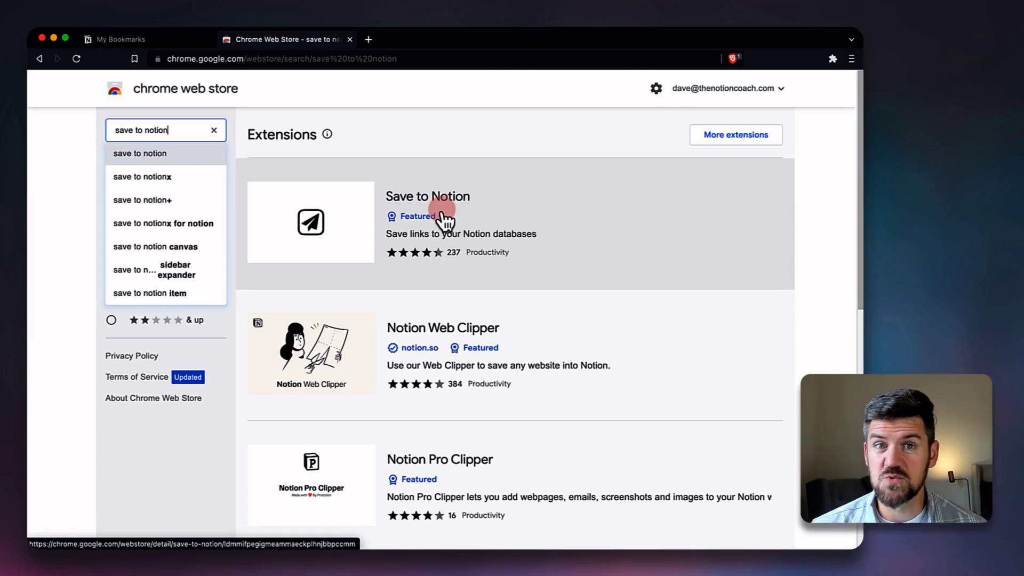
Install the Save to Notion extension in Brave and pin it to the toolbar.
left_click(345, 221)
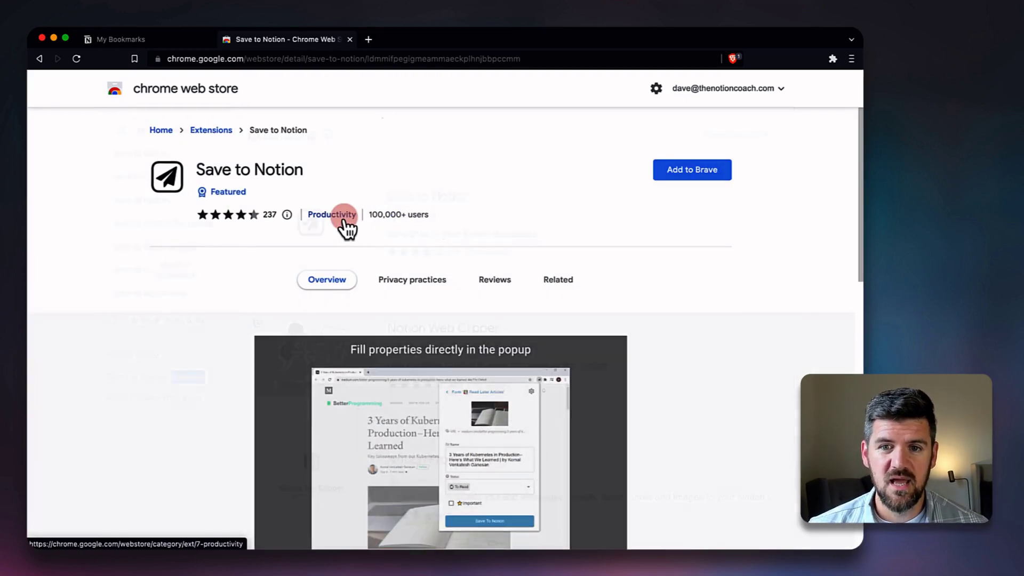
left_click(700, 160)
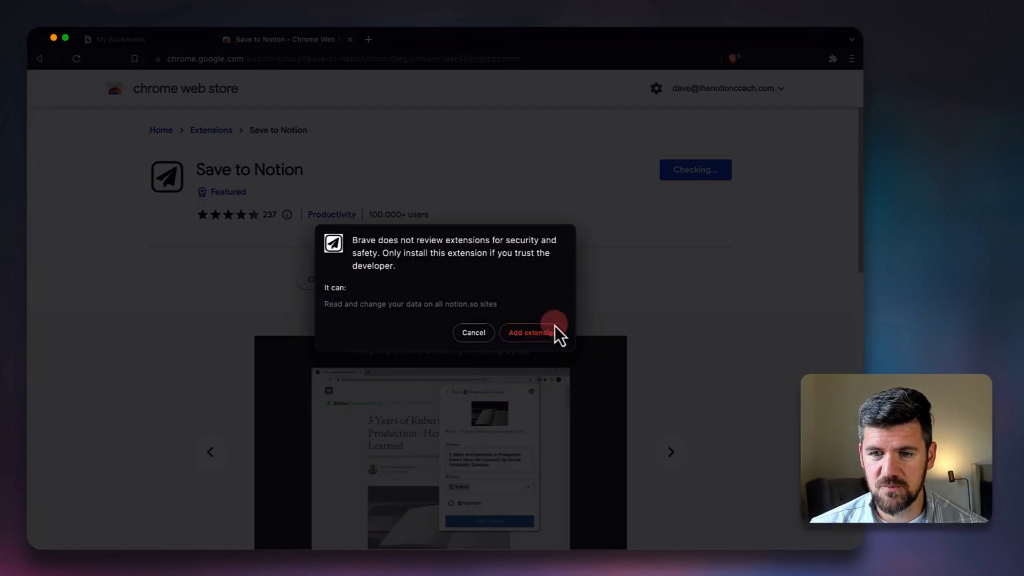
left_click(527, 335)
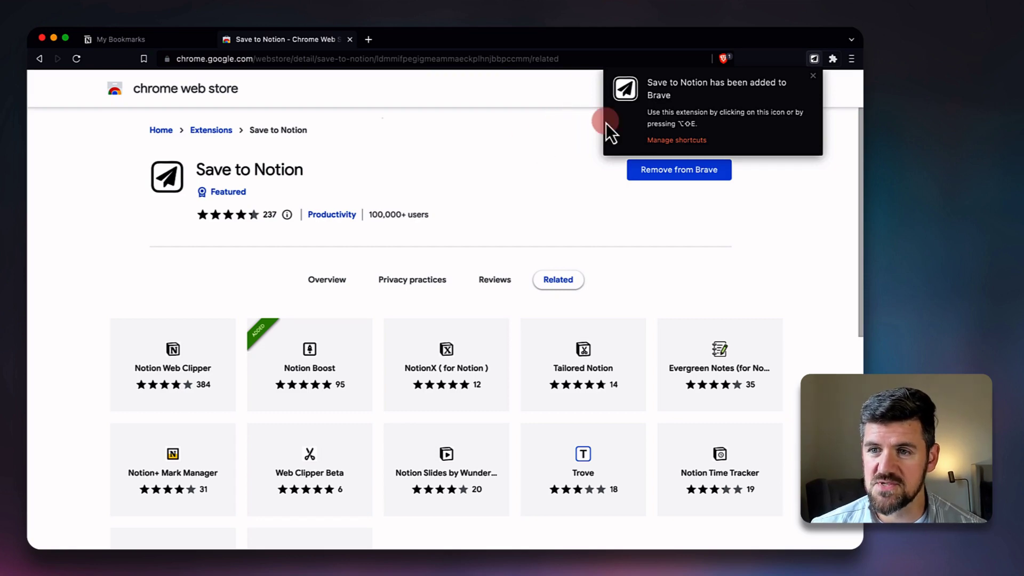
left_click(816, 62)
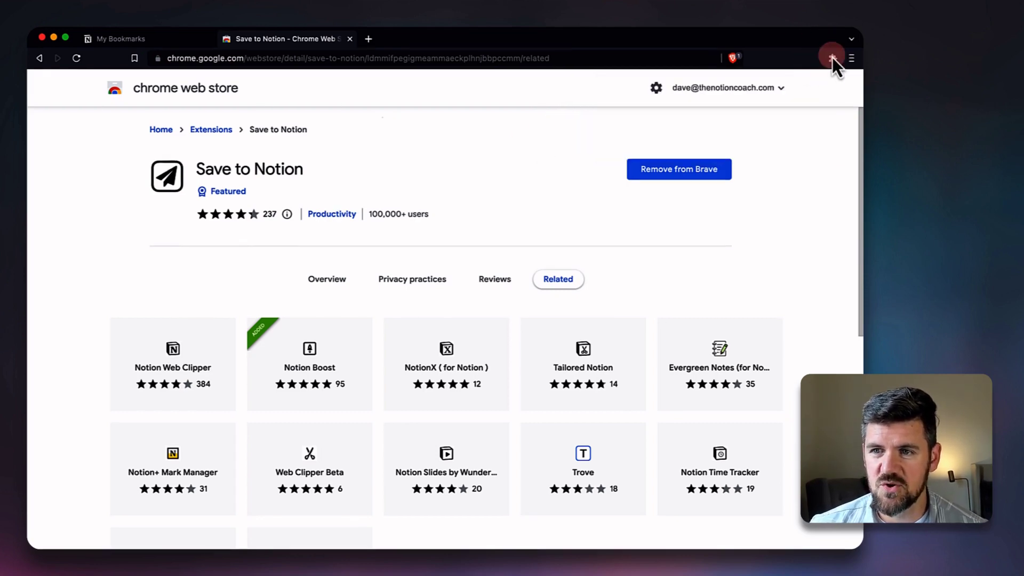
left_click(833, 58)
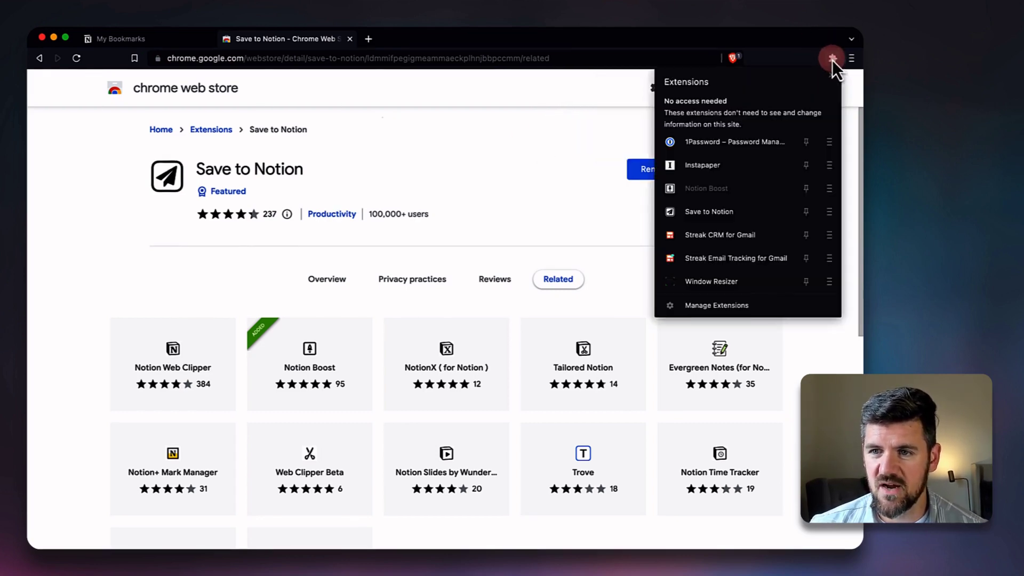
left_click(806, 212)
left_click(790, 36)
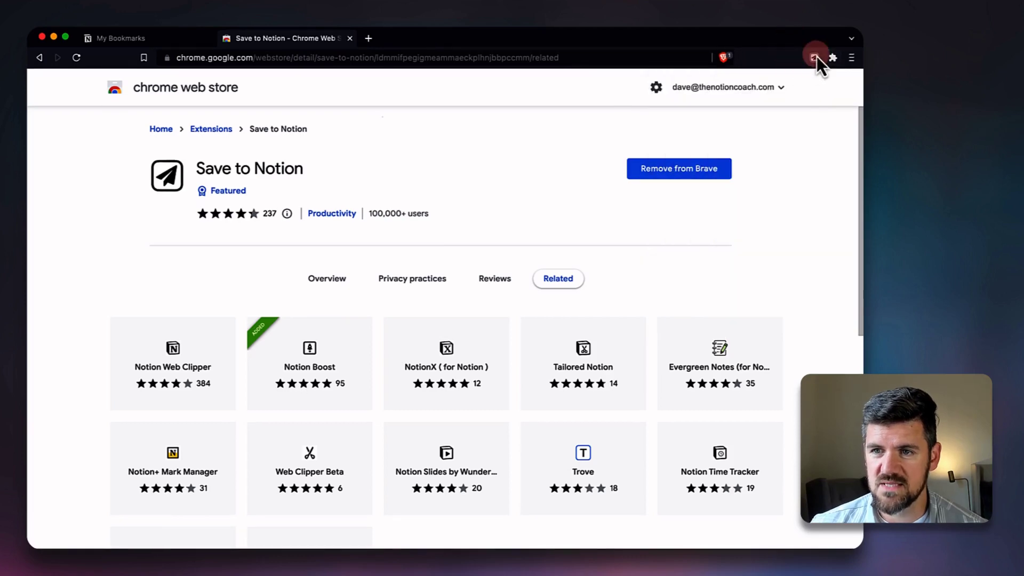
Try Save to Notion on the store page and dismiss its cannot-be-used messages.
left_click(817, 59)
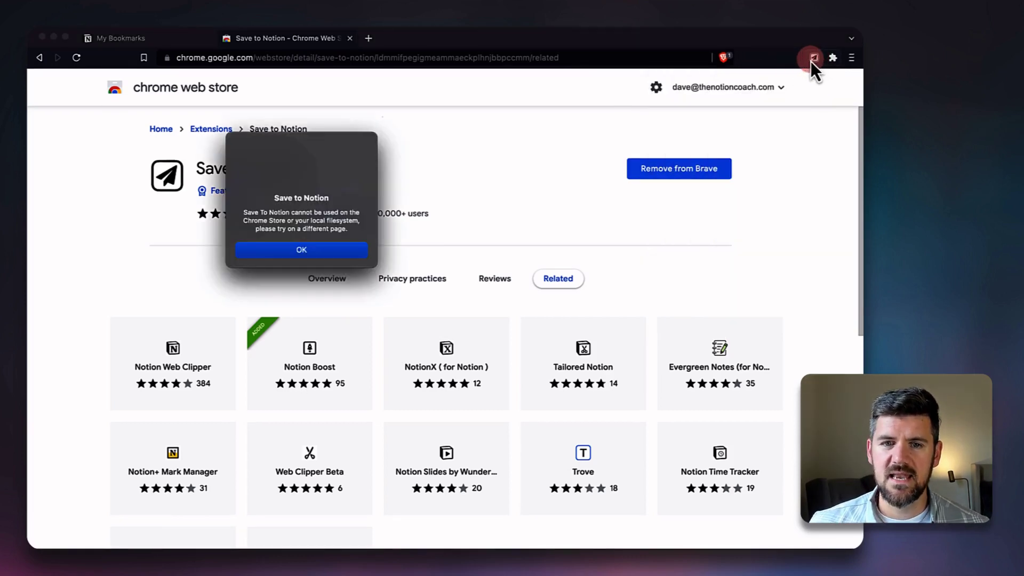
left_click(325, 250)
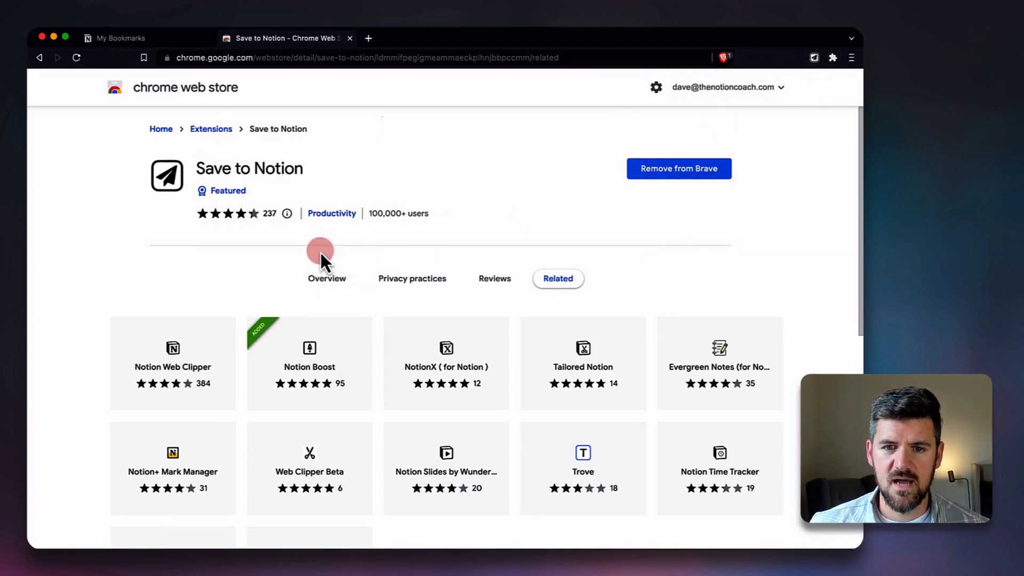
left_click(817, 59)
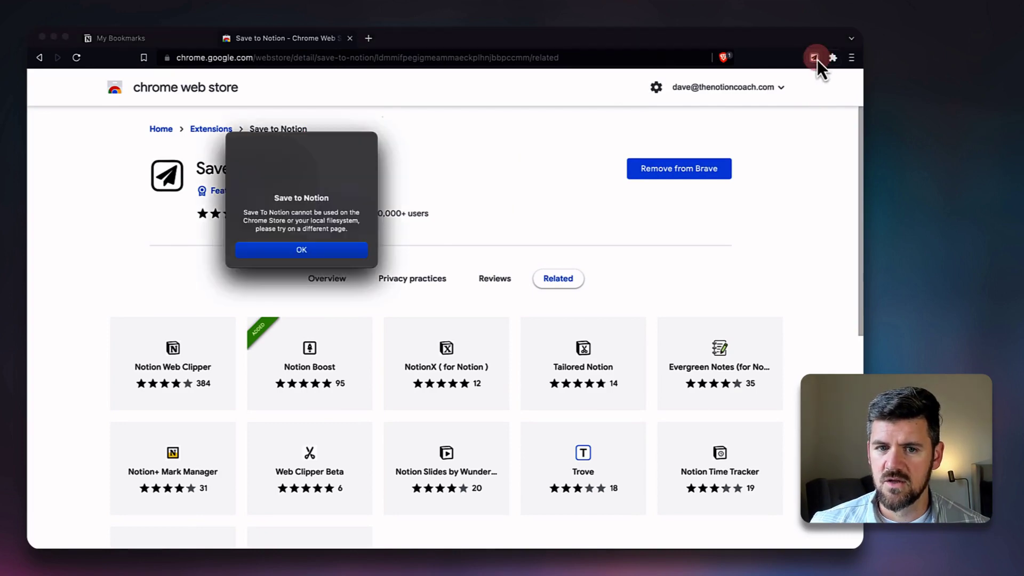
left_click(308, 248)
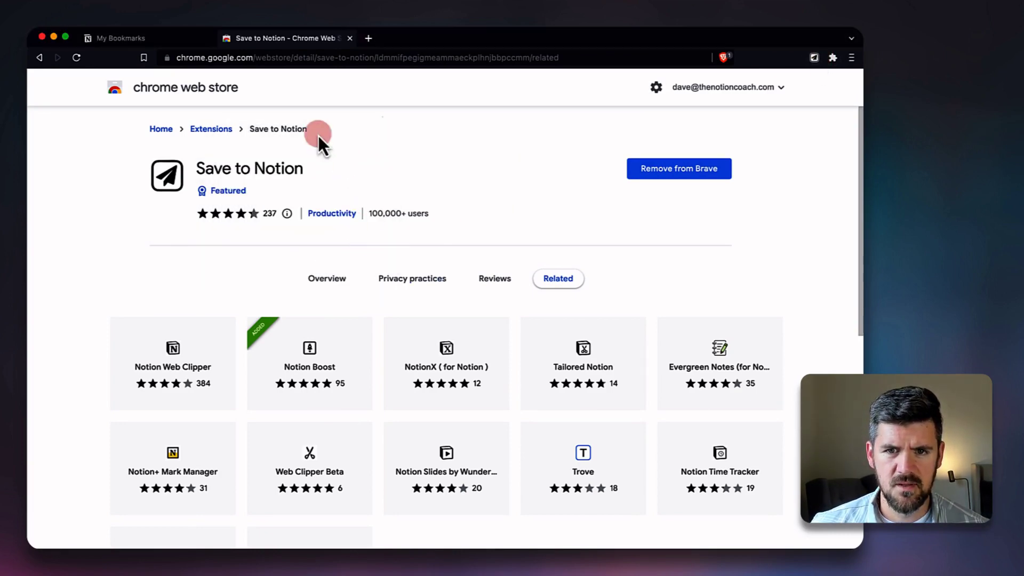
Open the Instagram profile page in a new tab and start a new Save to Notion form.
left_click(124, 35)
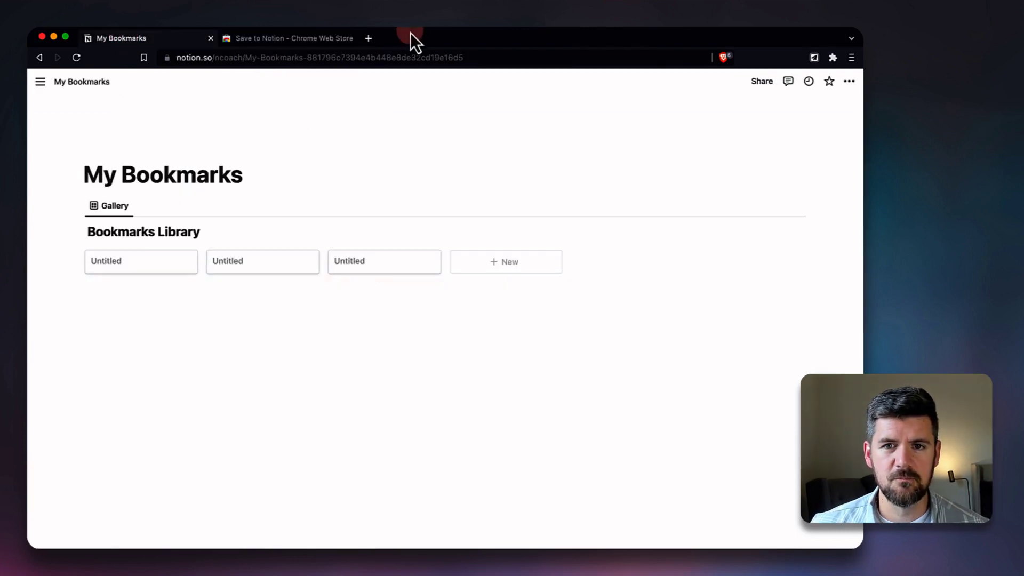
left_click(368, 38)
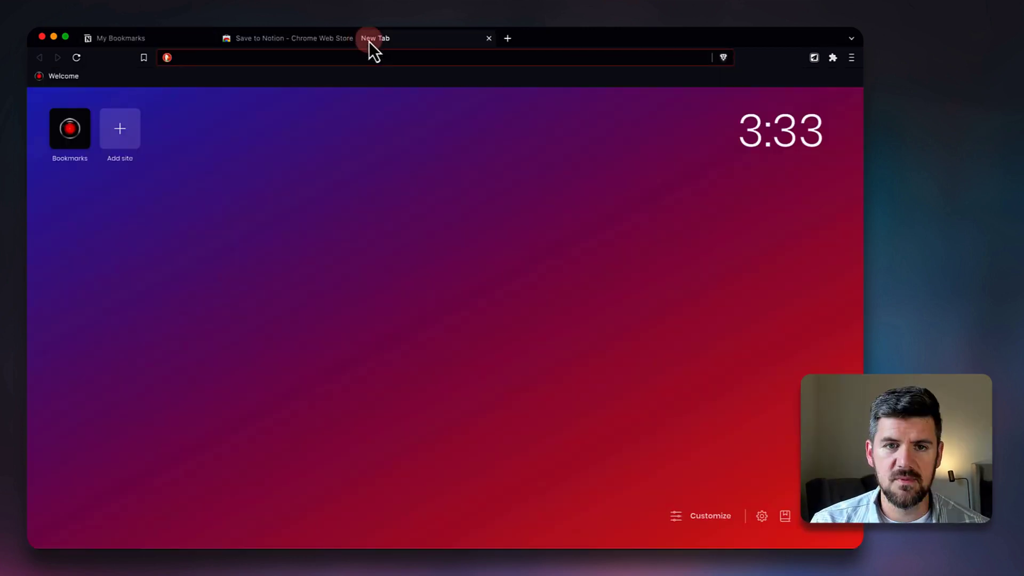
type("instagram.com")
key("Return")
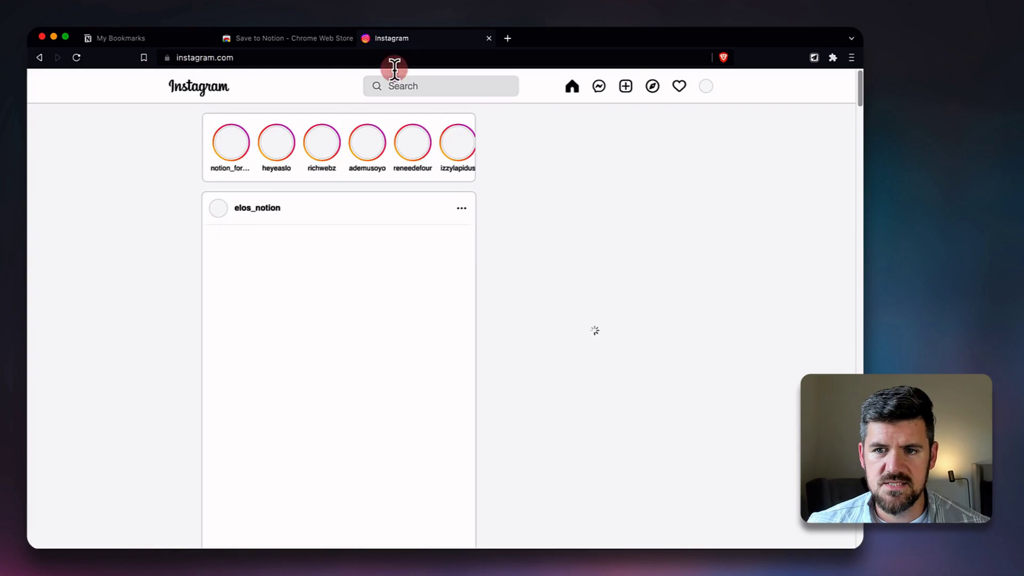
left_click(706, 85)
left_click(688, 117)
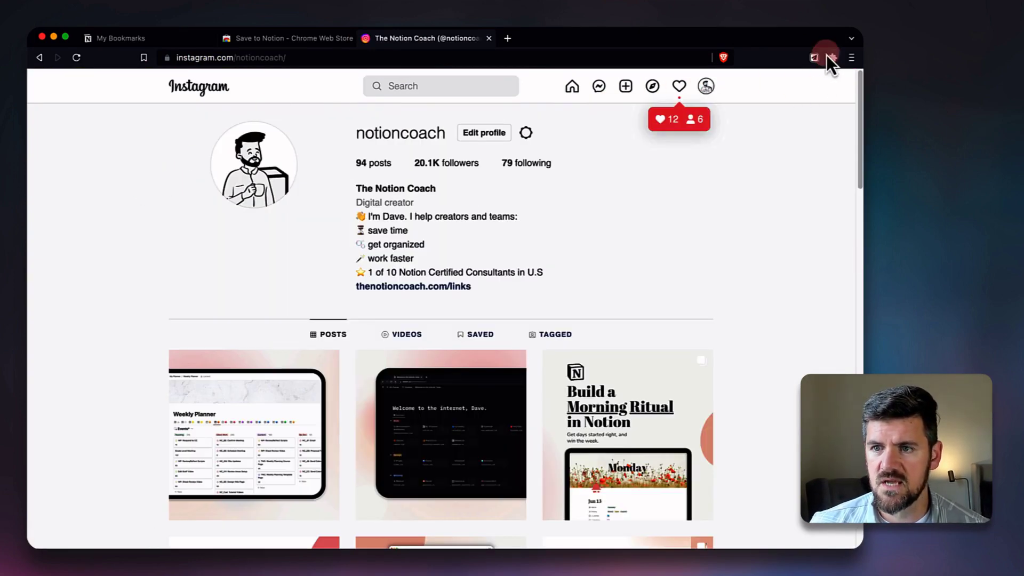
left_click(814, 57)
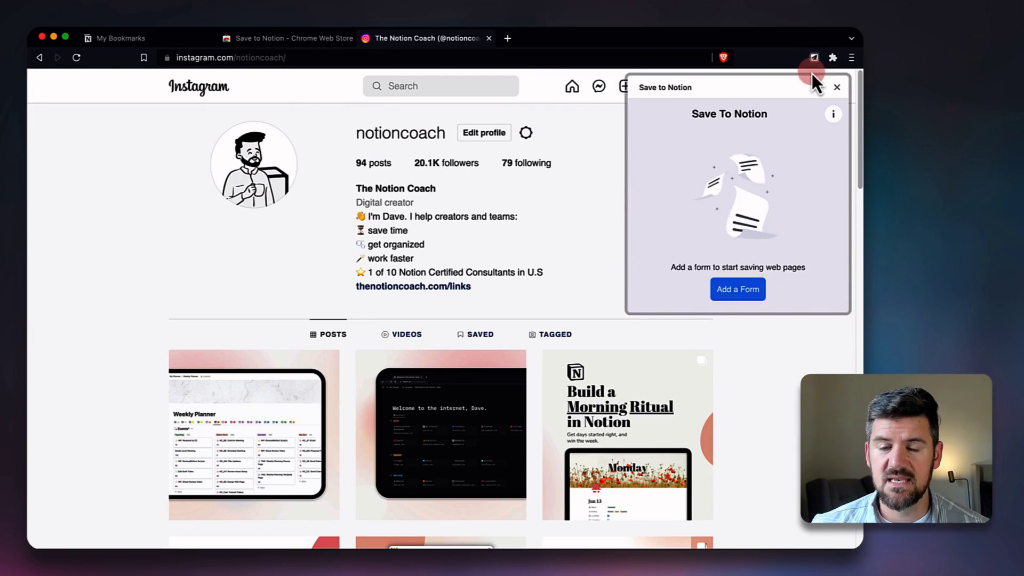
left_click(723, 297)
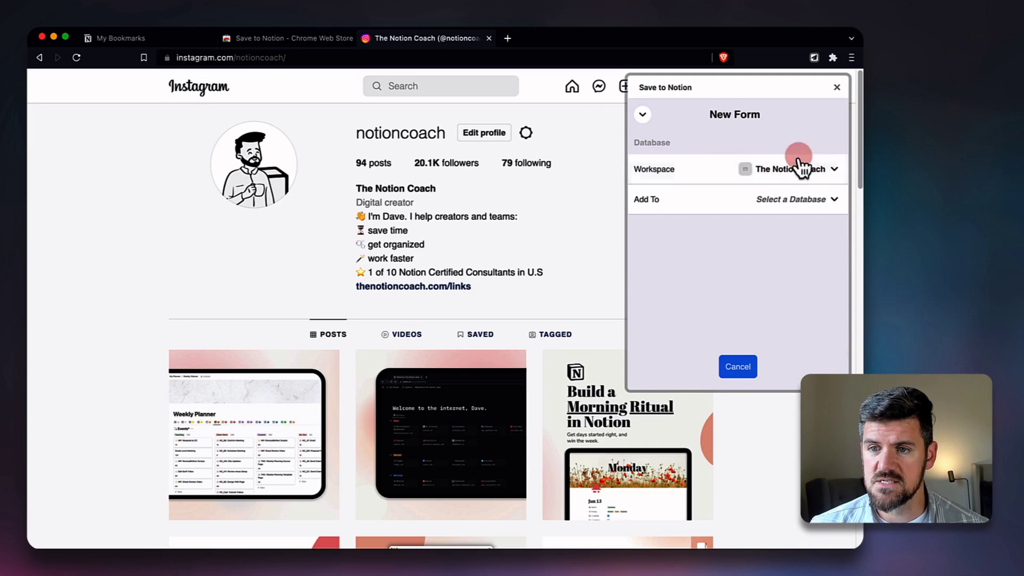
Point the form at the Bookmarks Library database, keep Template as None, and save it.
left_click(813, 202)
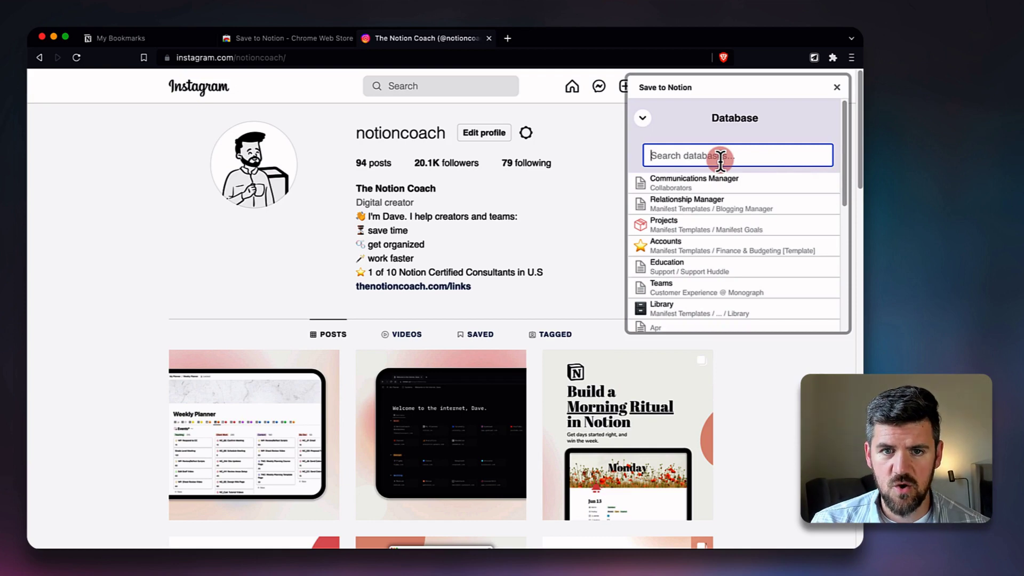
type("Bookmarks")
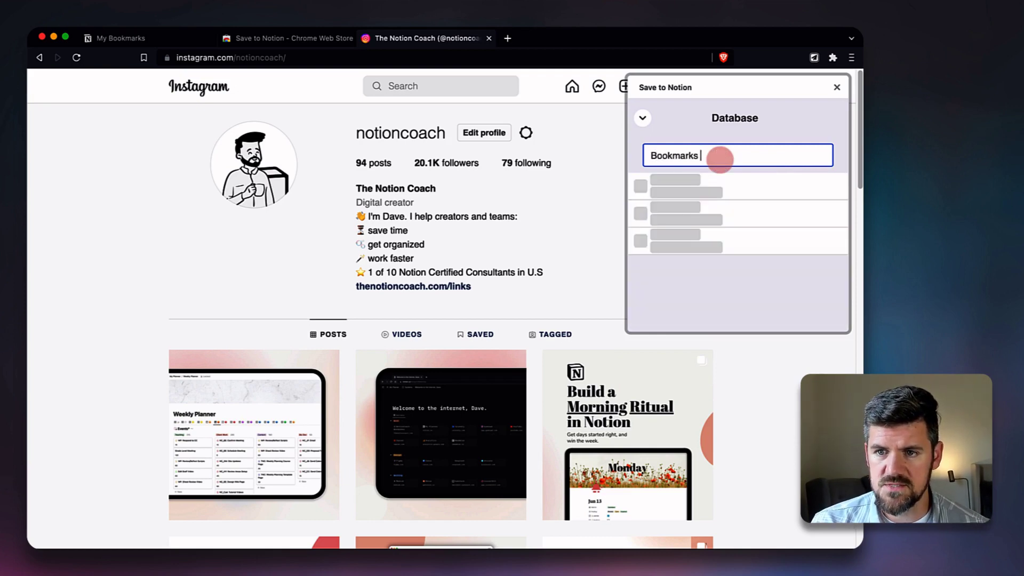
type(" Library")
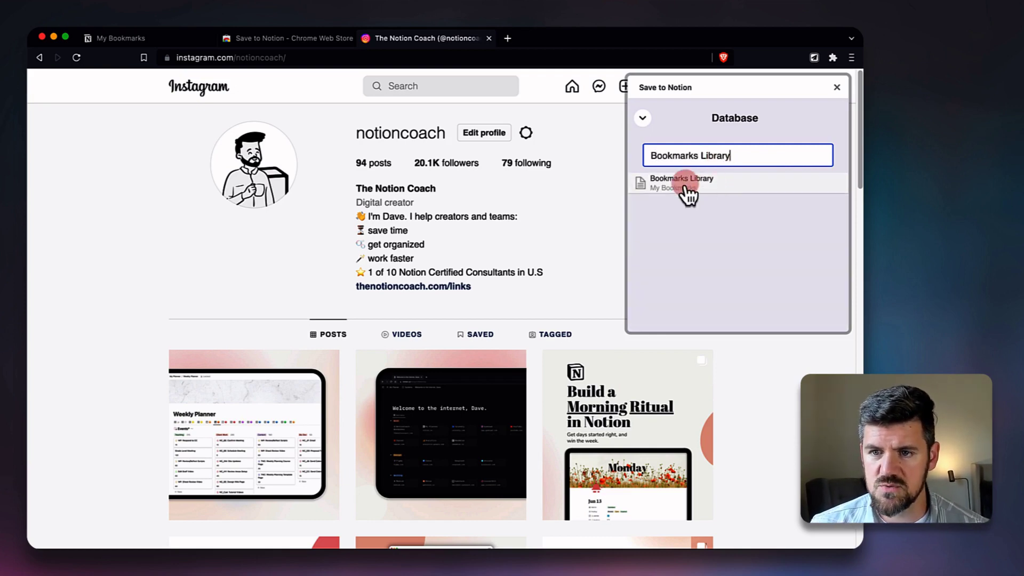
left_click(685, 184)
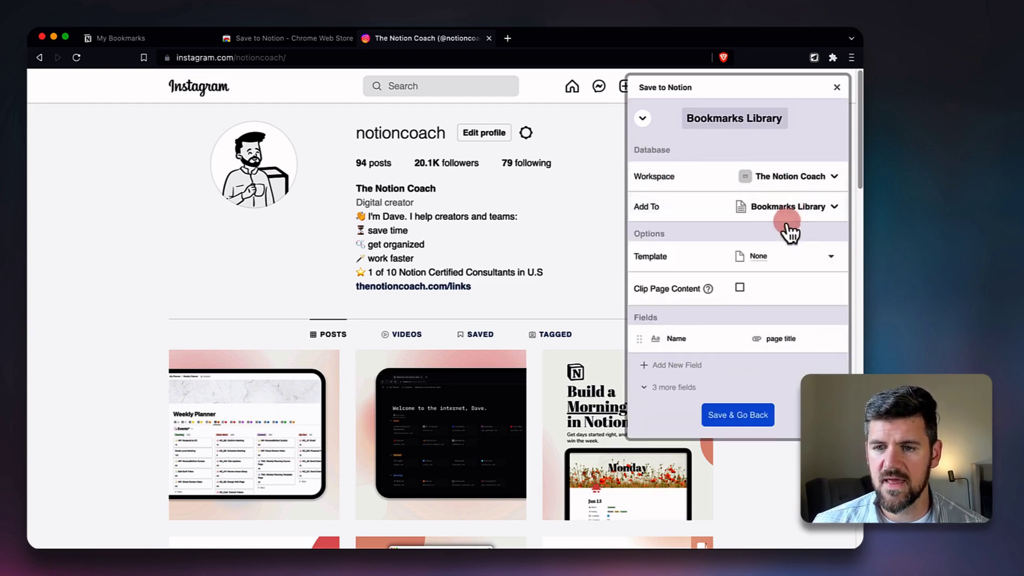
left_click(834, 258)
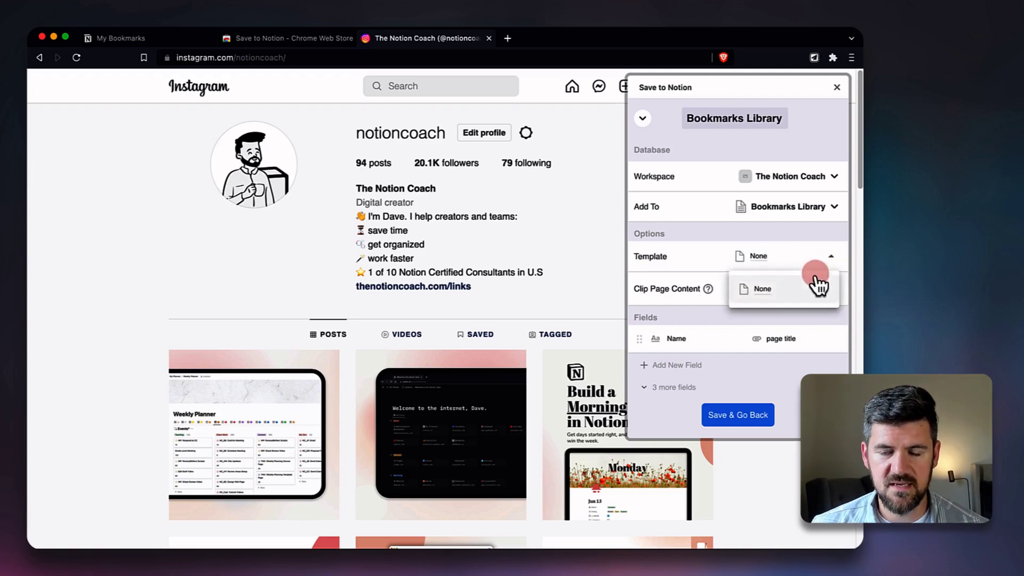
left_click(713, 267)
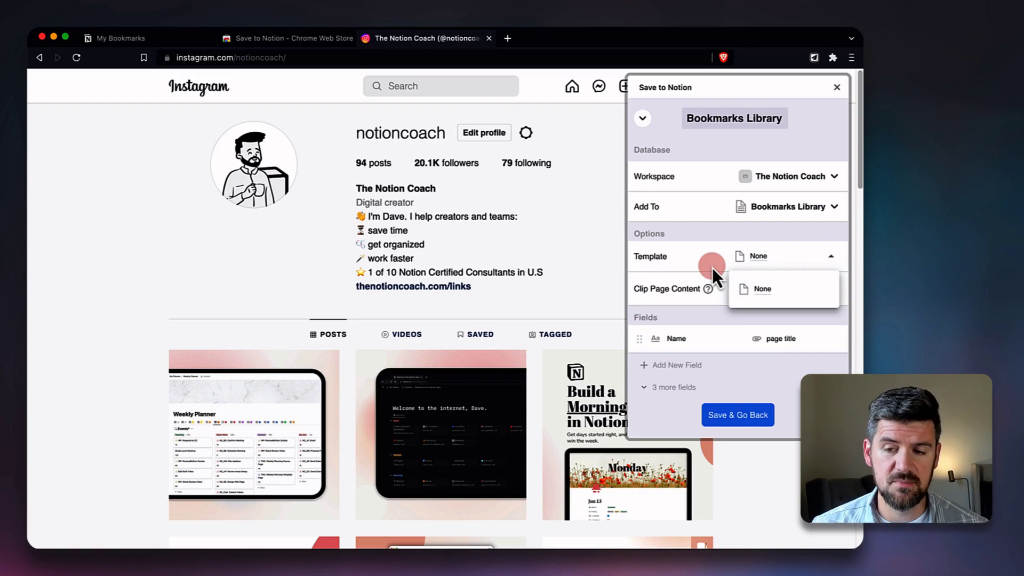
left_click(692, 262)
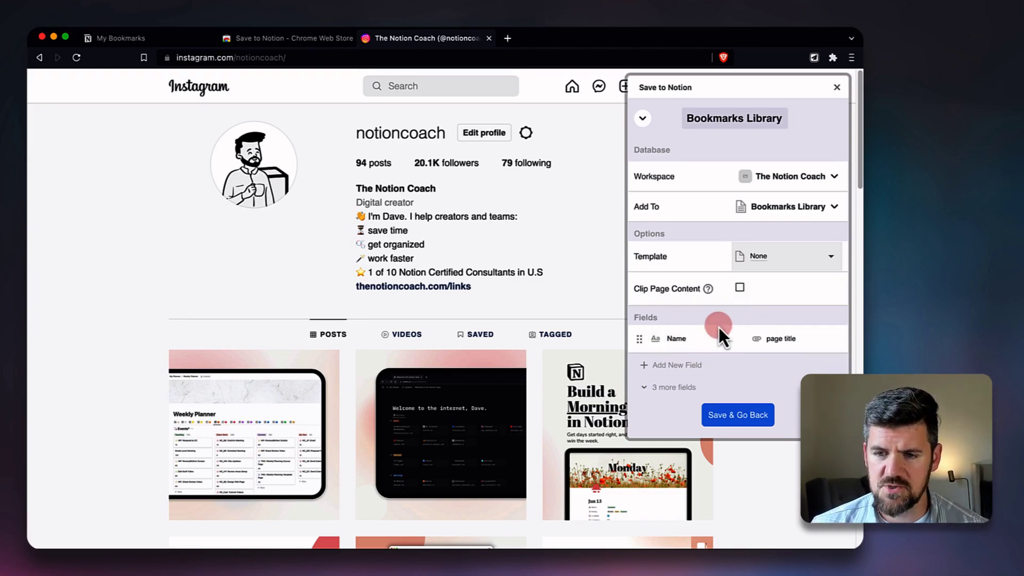
left_click(711, 427)
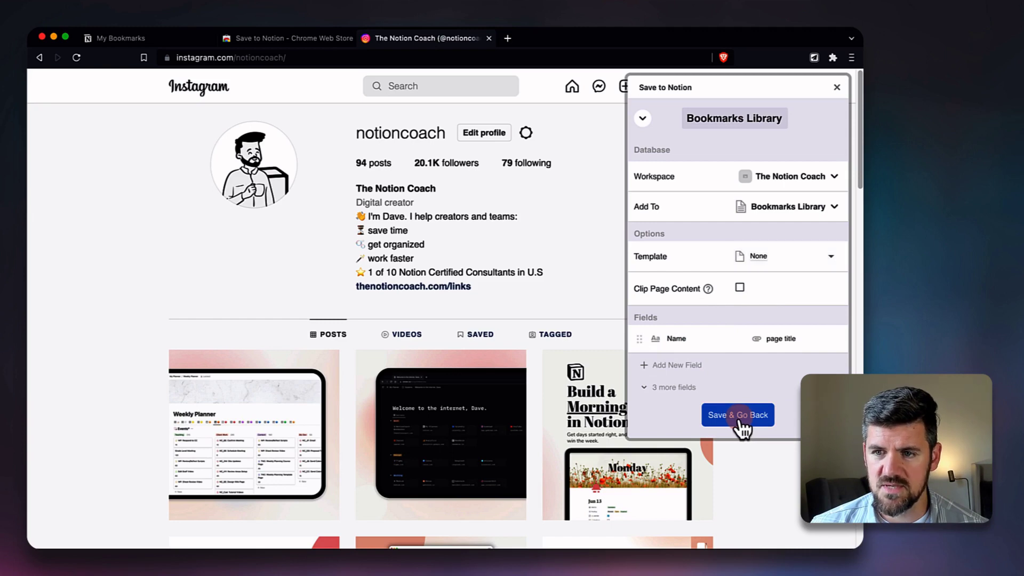
left_click(739, 421)
left_click(714, 129)
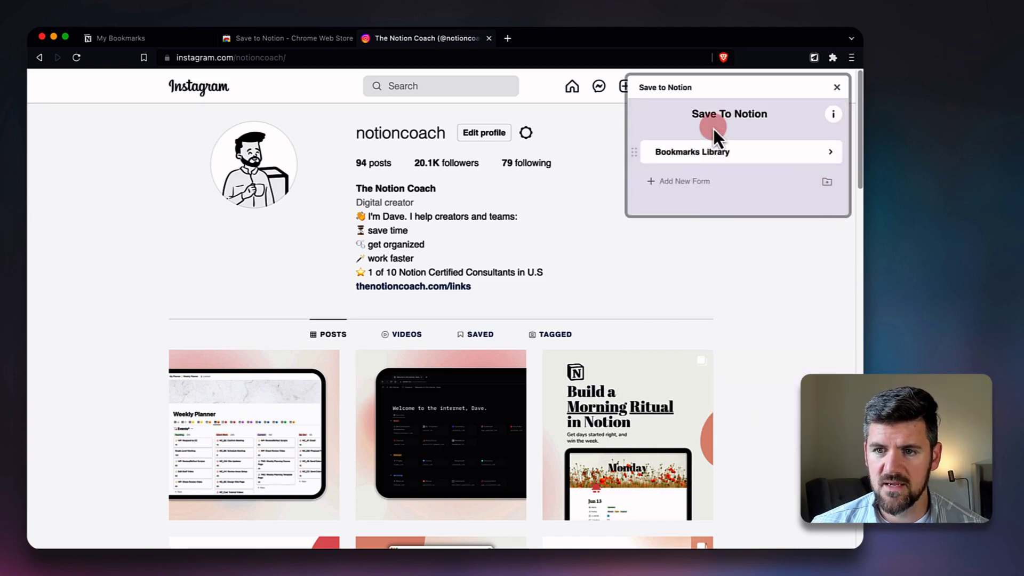
Open the Bookmarks Library form, rename the page 'Instagram', and add it as a new page.
left_click(716, 163)
left_click(699, 154)
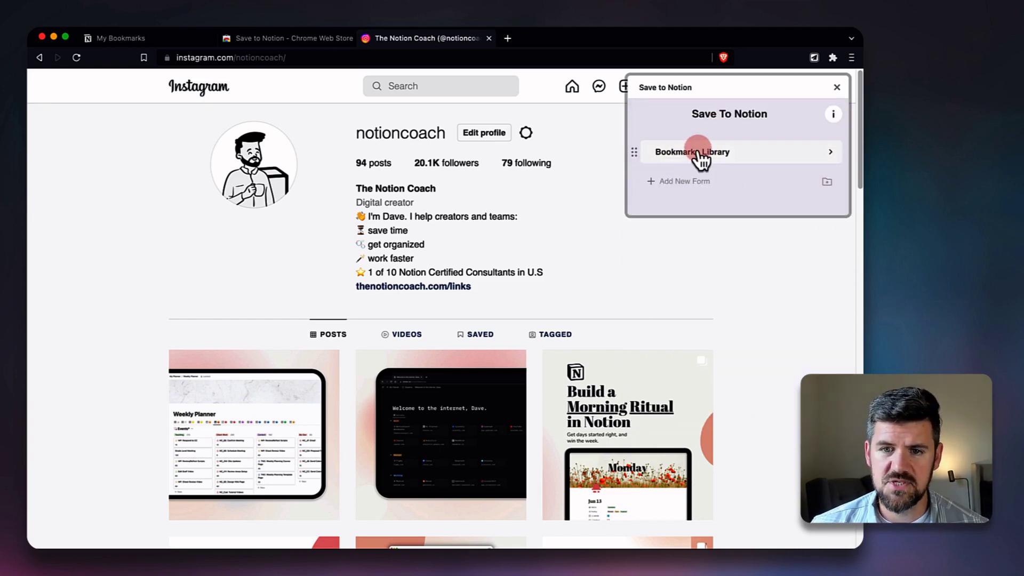
left_click(700, 155)
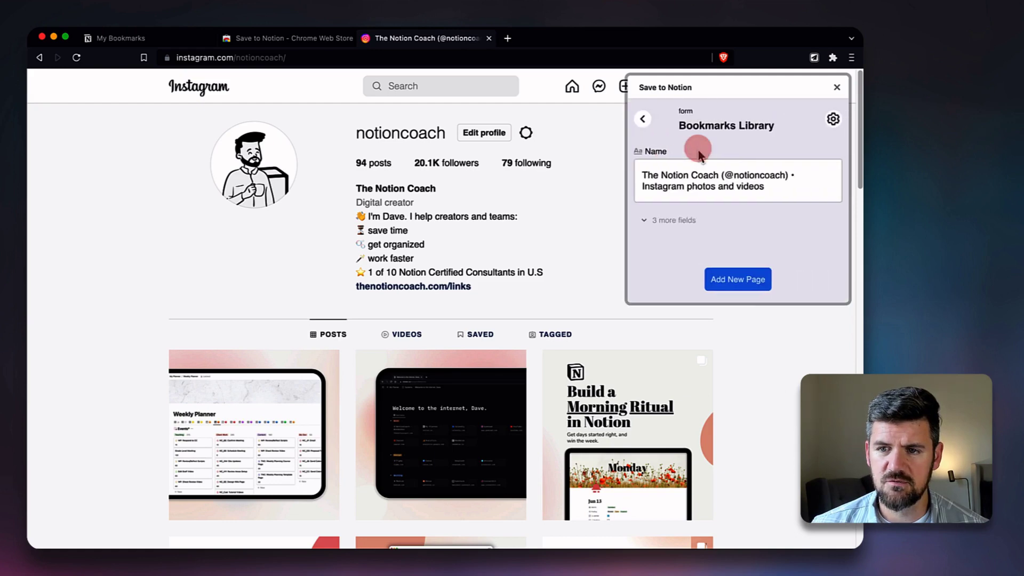
left_click(666, 172)
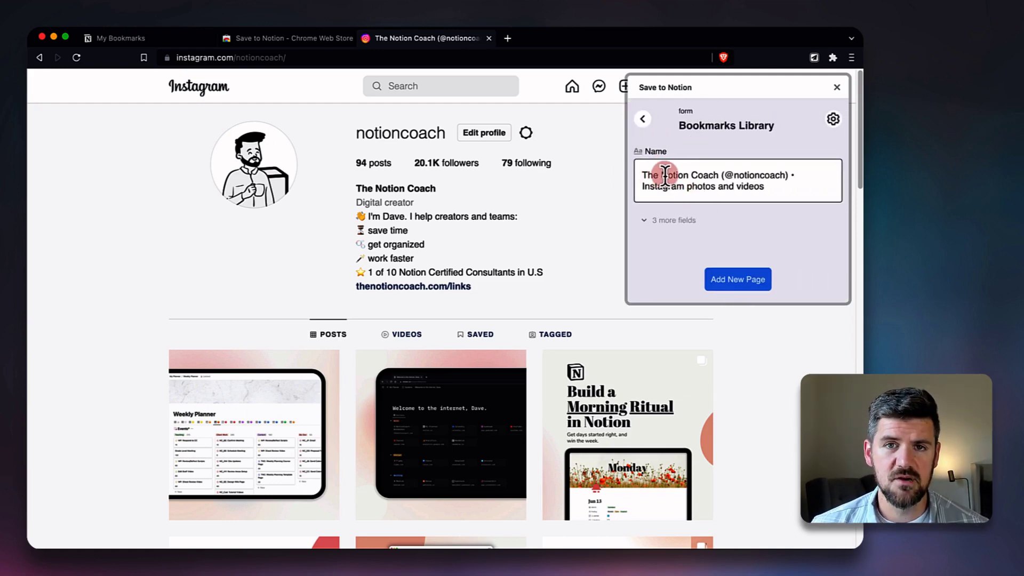
left_click(780, 188)
key("super+a")
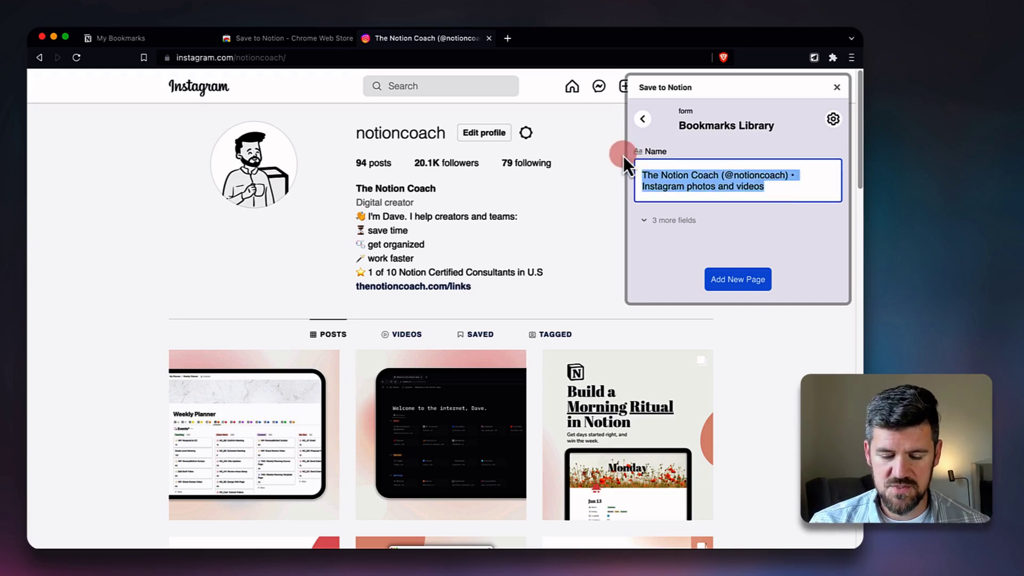
type("Instagram")
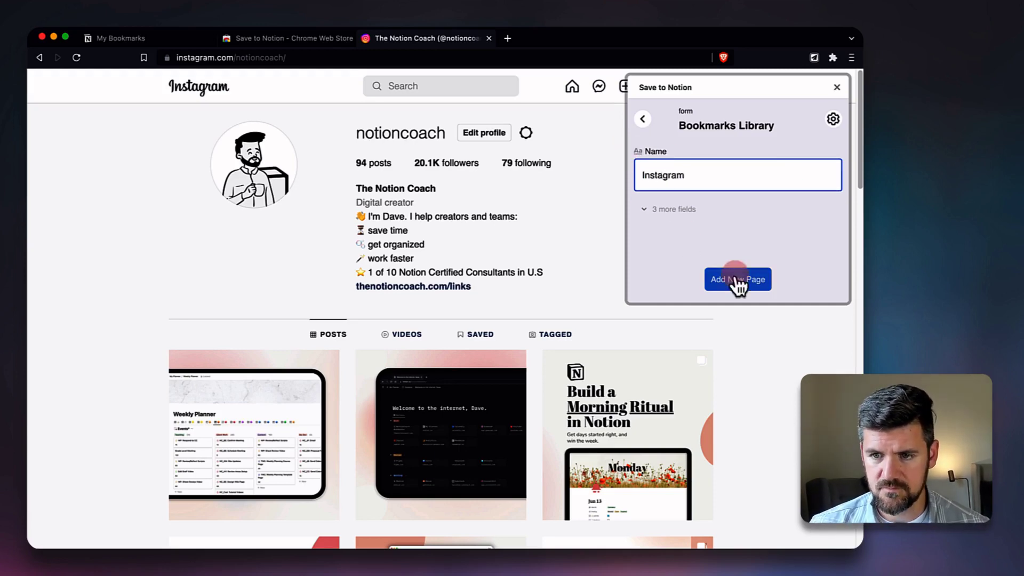
left_click(739, 288)
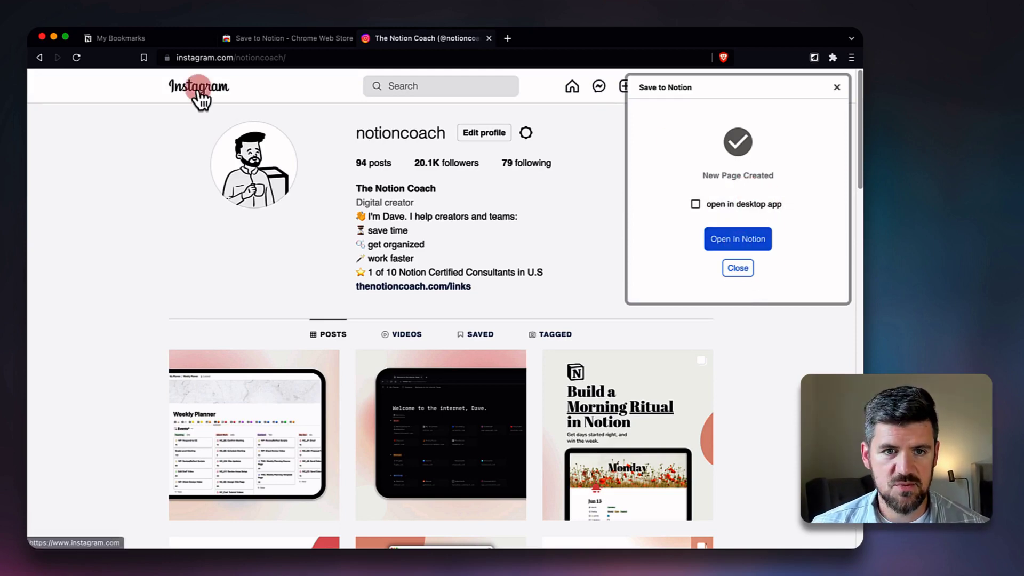
Box-select the three Untitled cards on the My Bookmarks page and delete them.
left_click(128, 38)
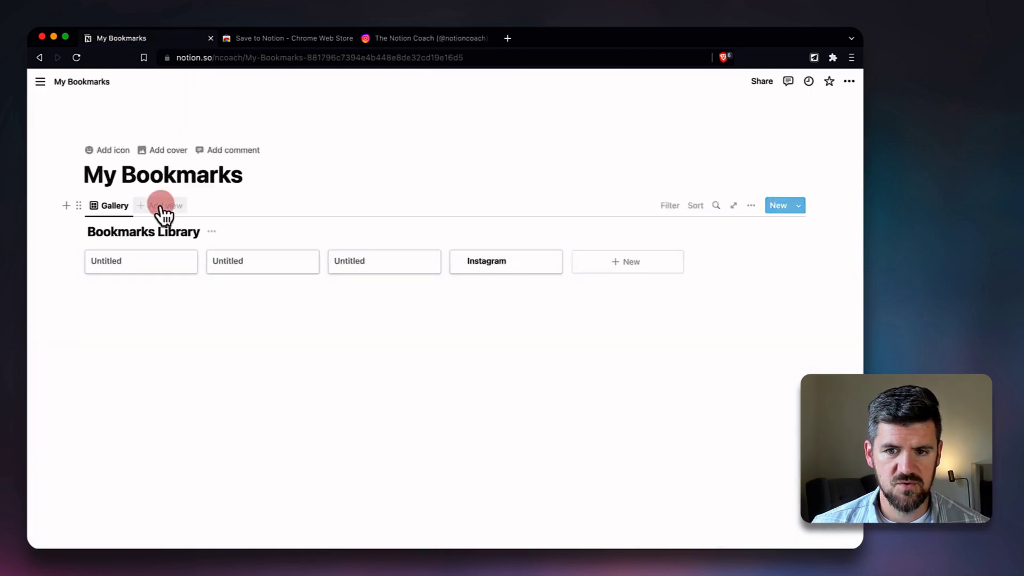
left_click_drag(404, 315, 95, 271)
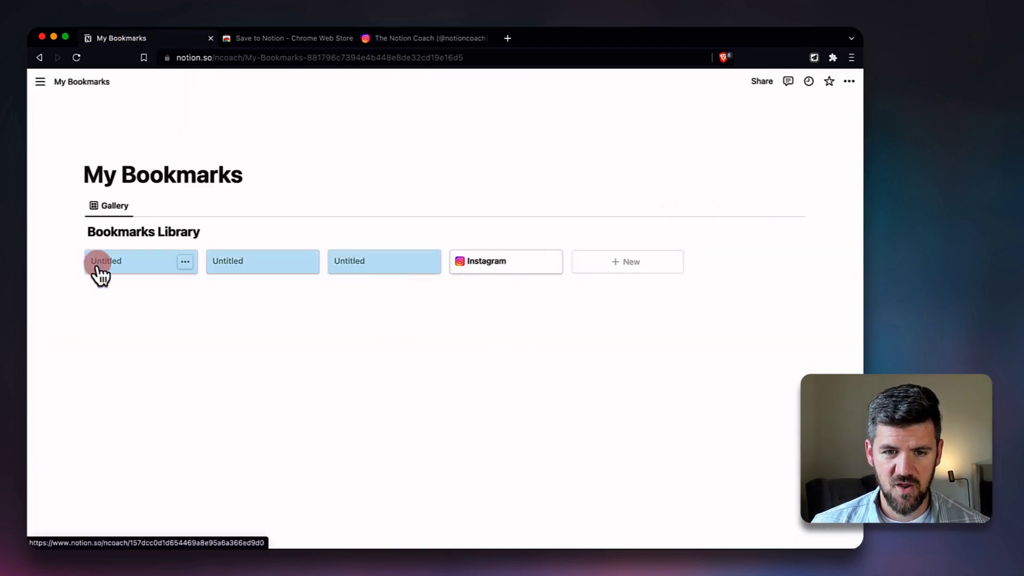
key("BackSpace")
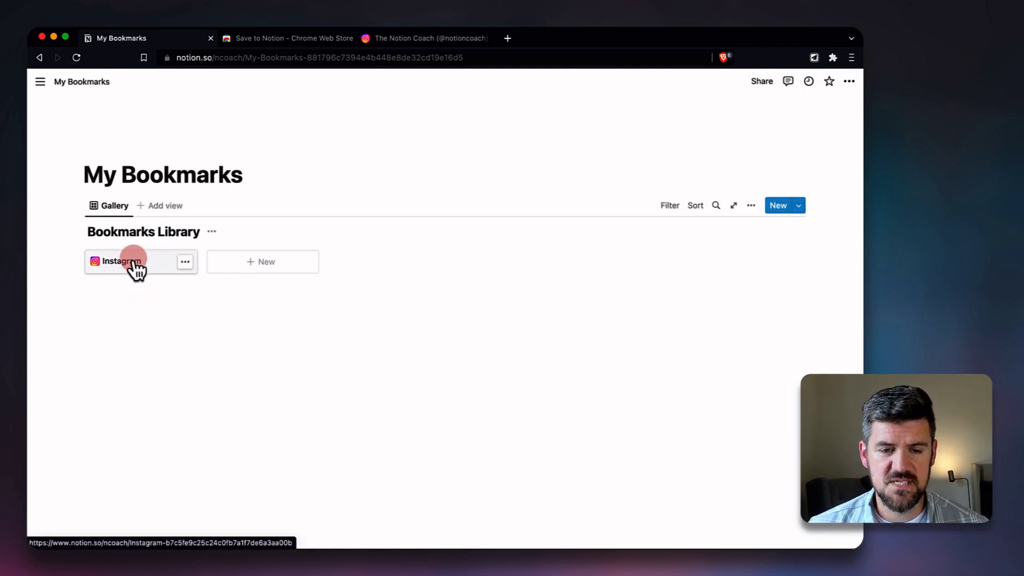
Color the Social tag purple, apply it to the Instagram bookmark, then go back to the gallery.
left_click(134, 265)
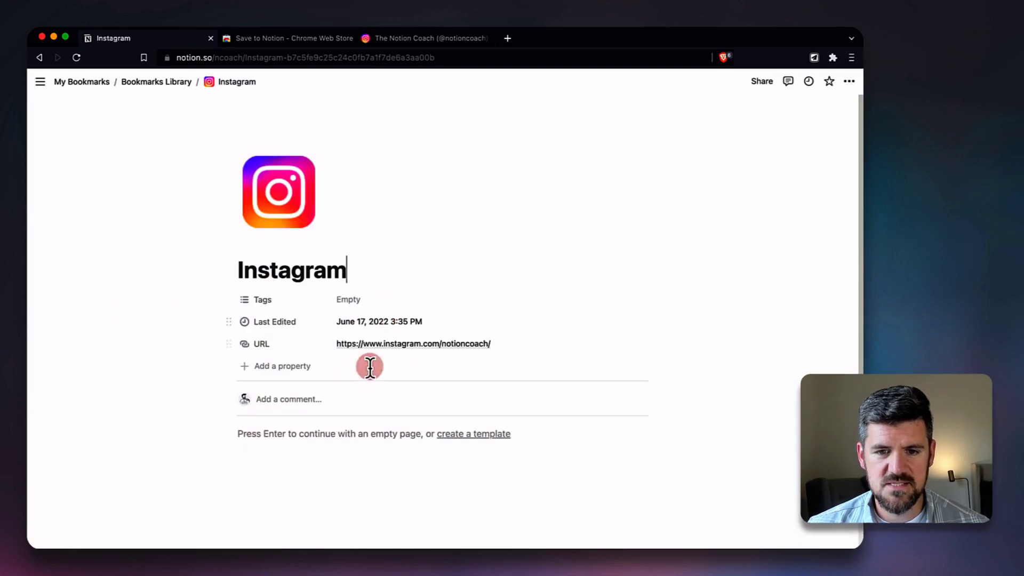
left_click(346, 301)
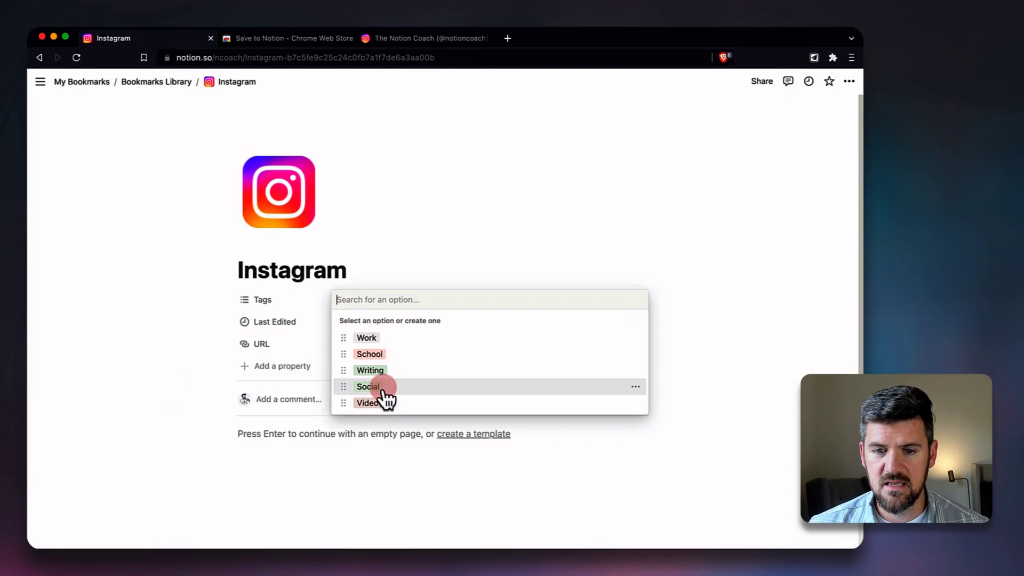
left_click(635, 386)
left_click(631, 336)
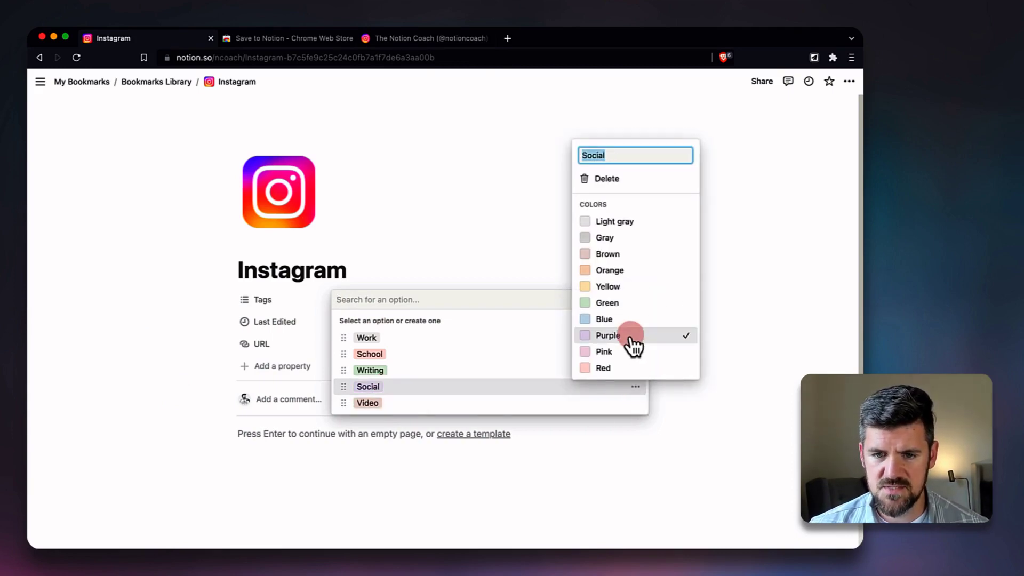
left_click(478, 231)
left_click(506, 219)
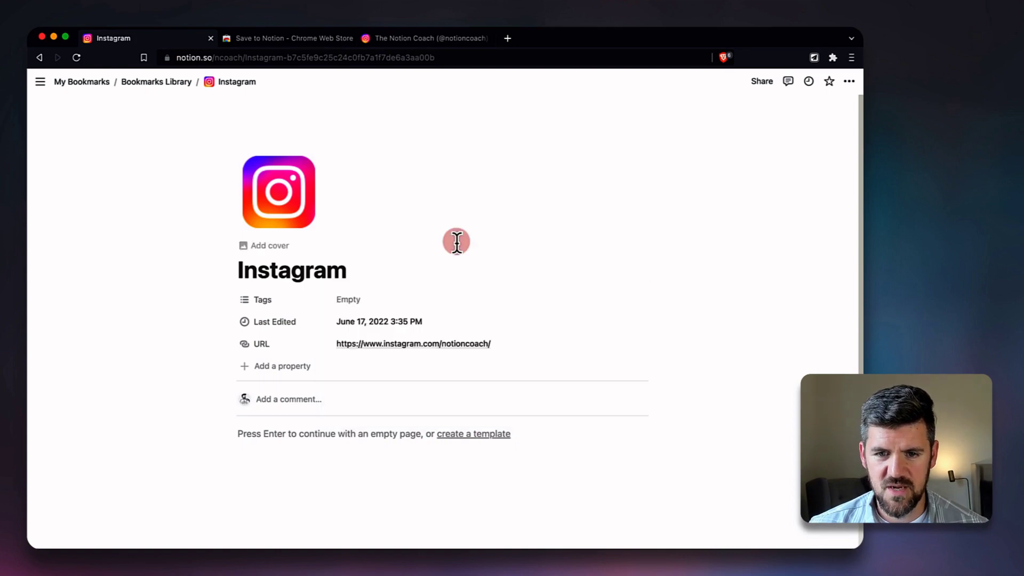
left_click(386, 302)
left_click(391, 391)
left_click(410, 192)
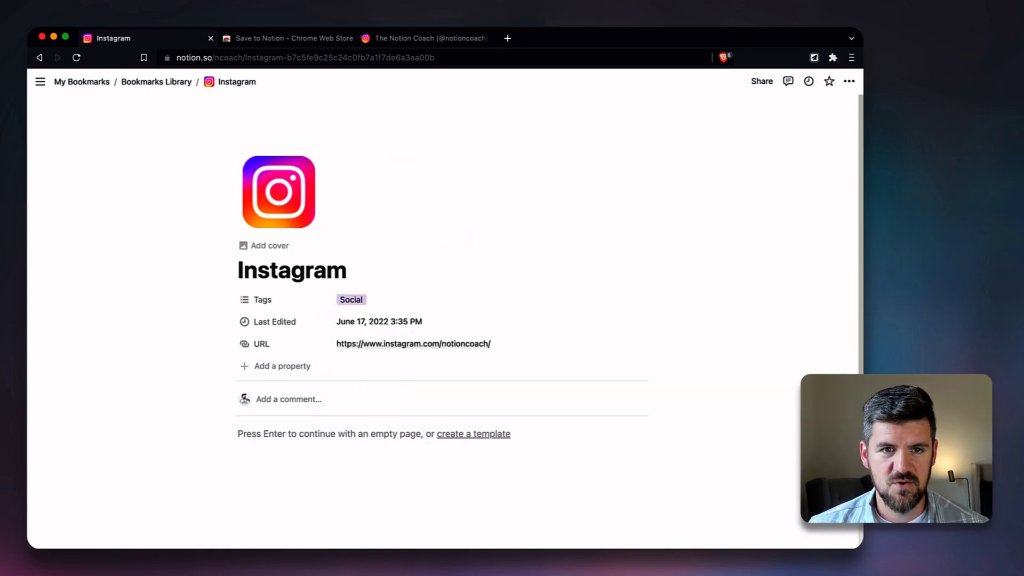
left_click(41, 59)
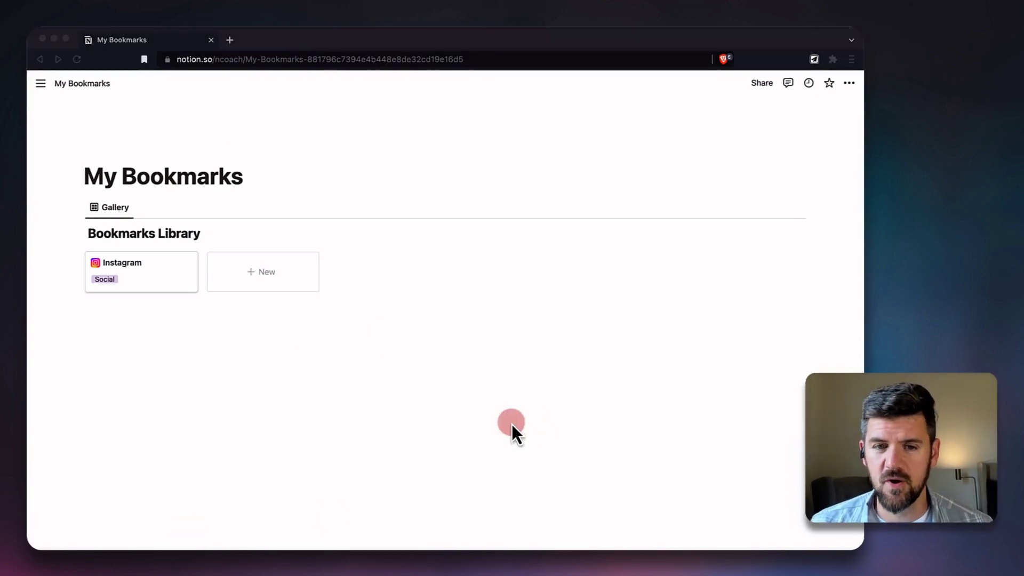
Show the URL and hide Tags on the Bookmarks Library gallery cards.
left_click(512, 424)
left_click(749, 207)
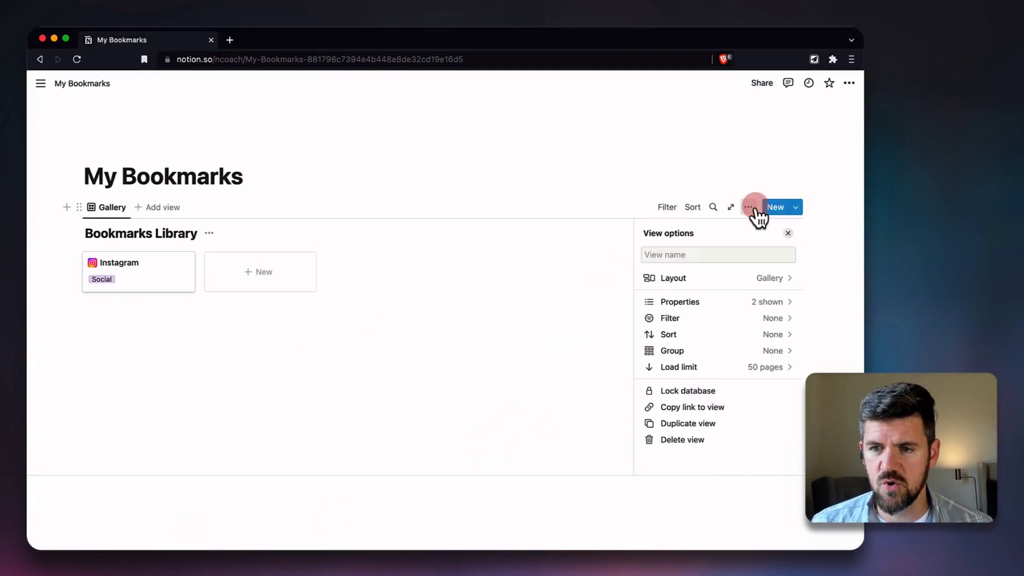
left_click(770, 303)
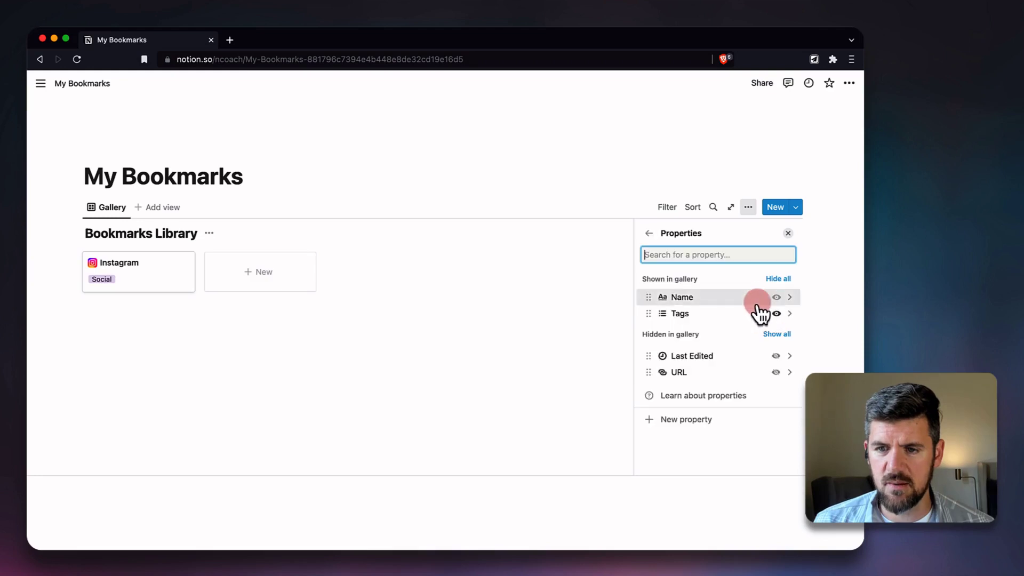
left_click(775, 373)
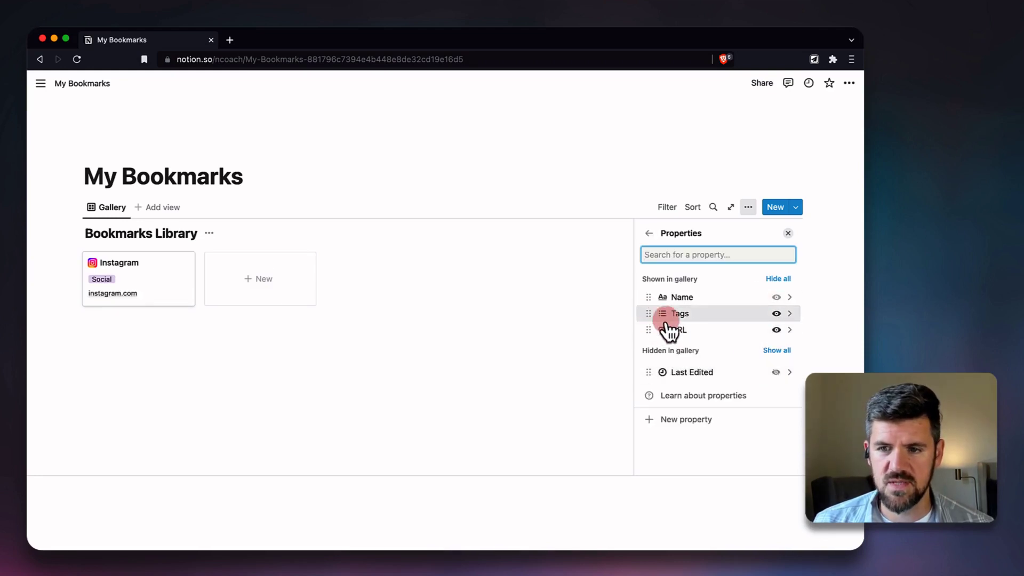
left_click(777, 314)
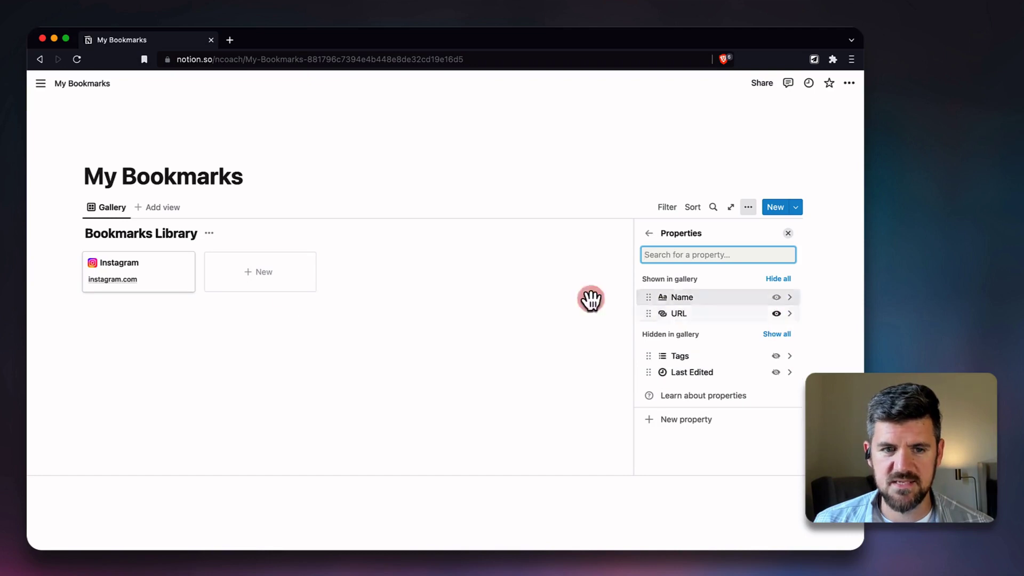
left_click(620, 231)
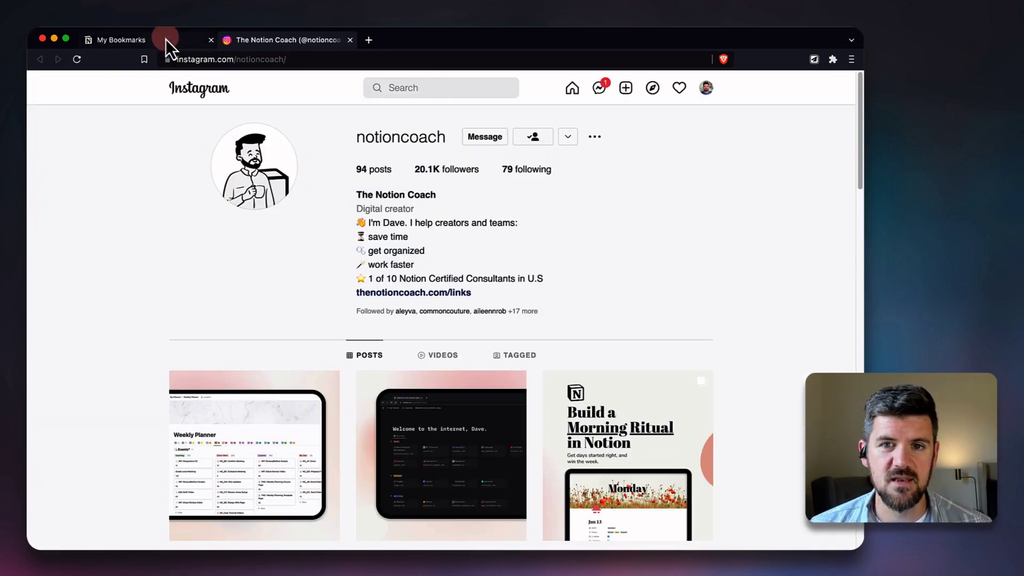
Go back to the My Bookmarks page and apply the Mono style to the whole page.
left_click(165, 40)
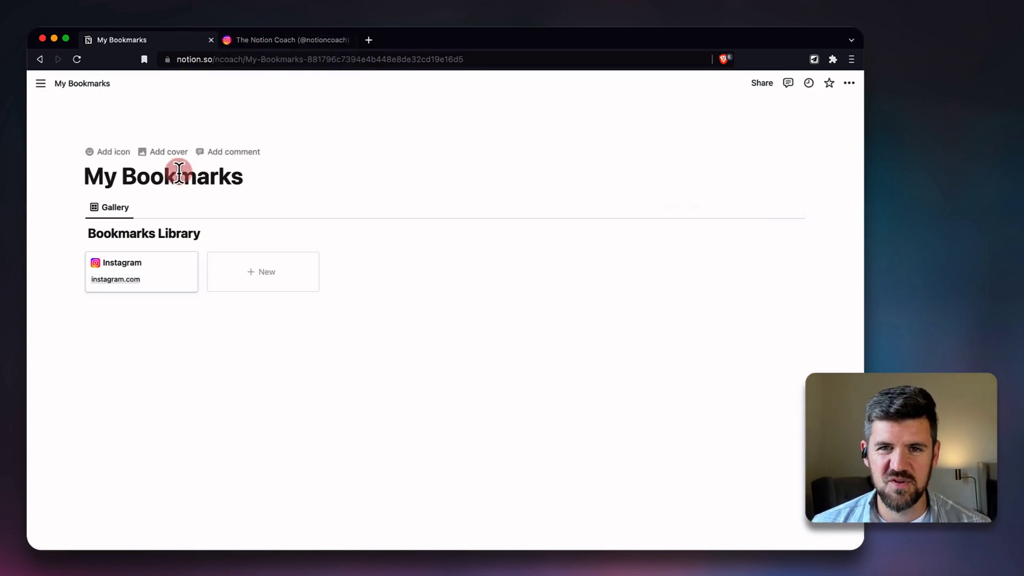
left_click(849, 83)
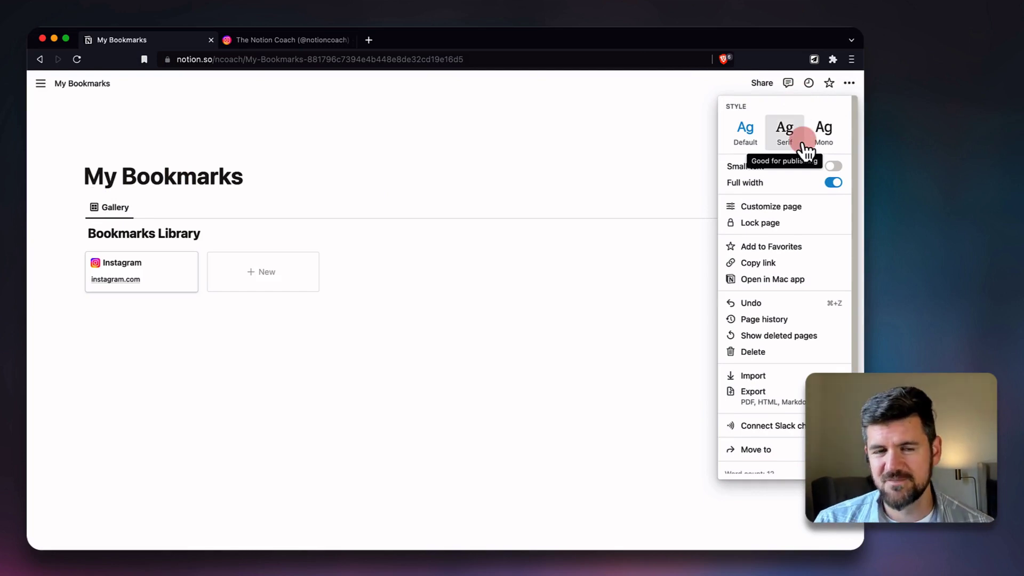
left_click(824, 131)
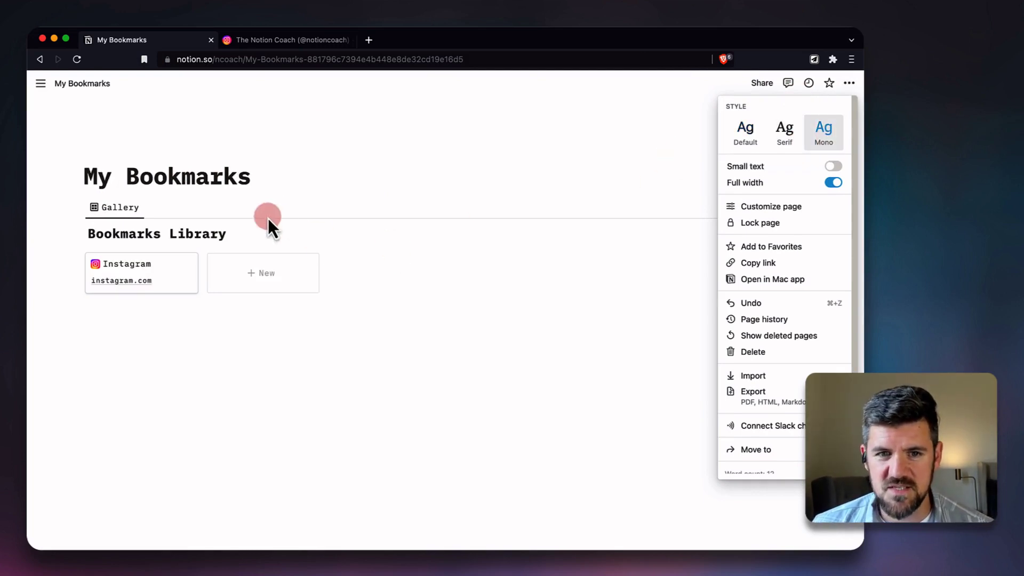
left_click(222, 171)
triple_click(226, 174)
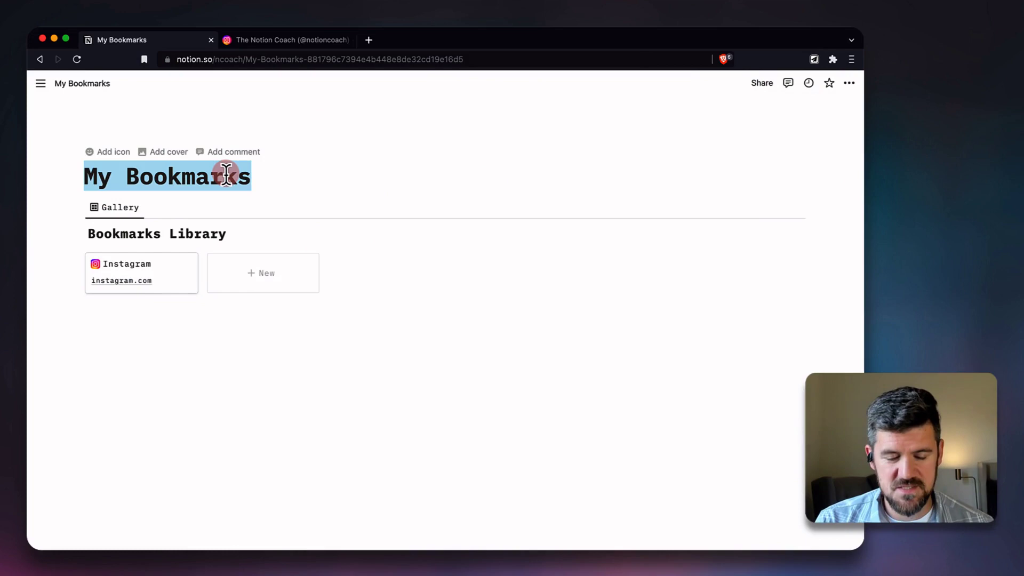
Rename the page to 'Welcome to the internet, Dave.' and choose to upload an image icon.
type("Welcome to t")
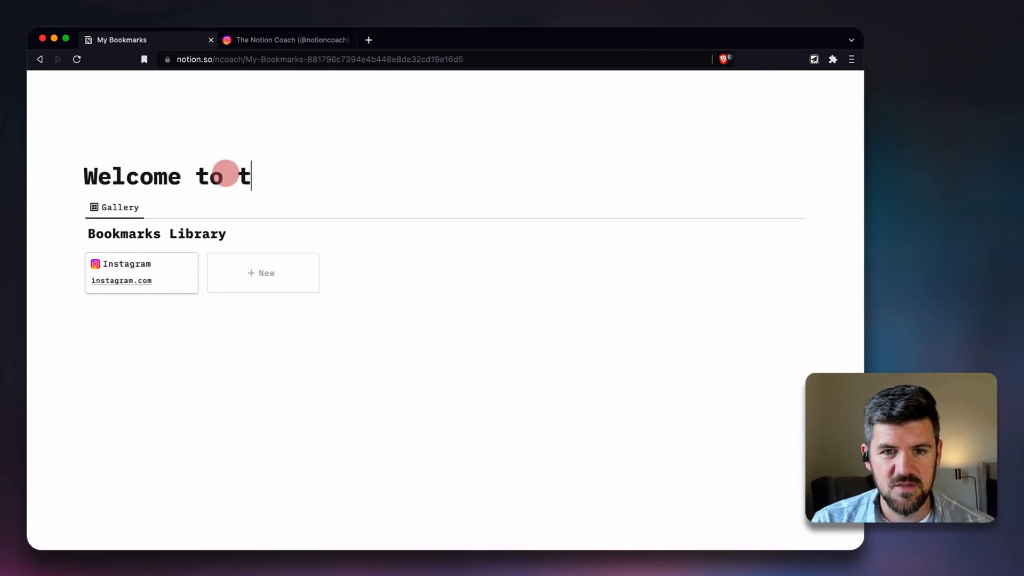
type("he interne")
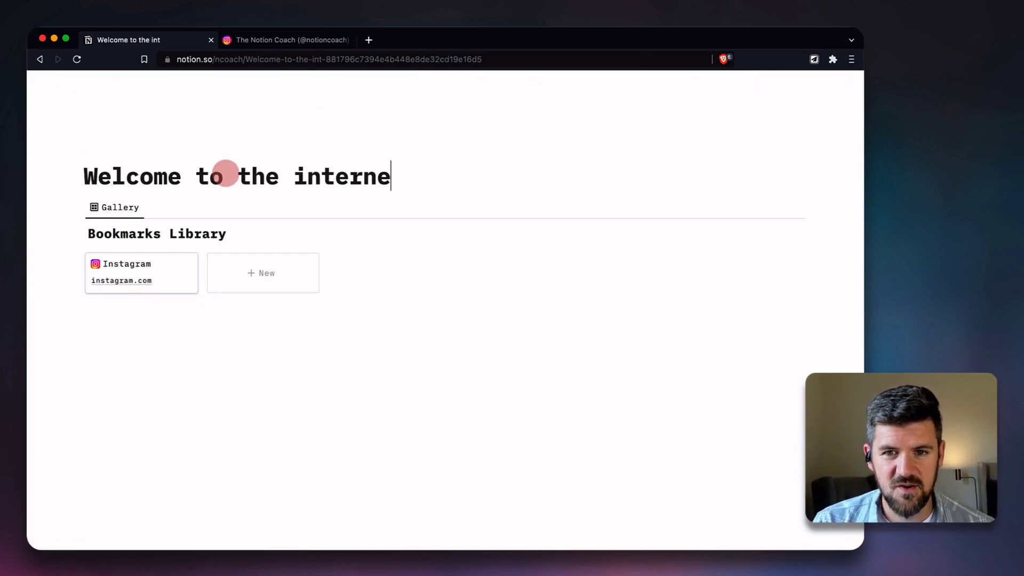
type("t, Dave.")
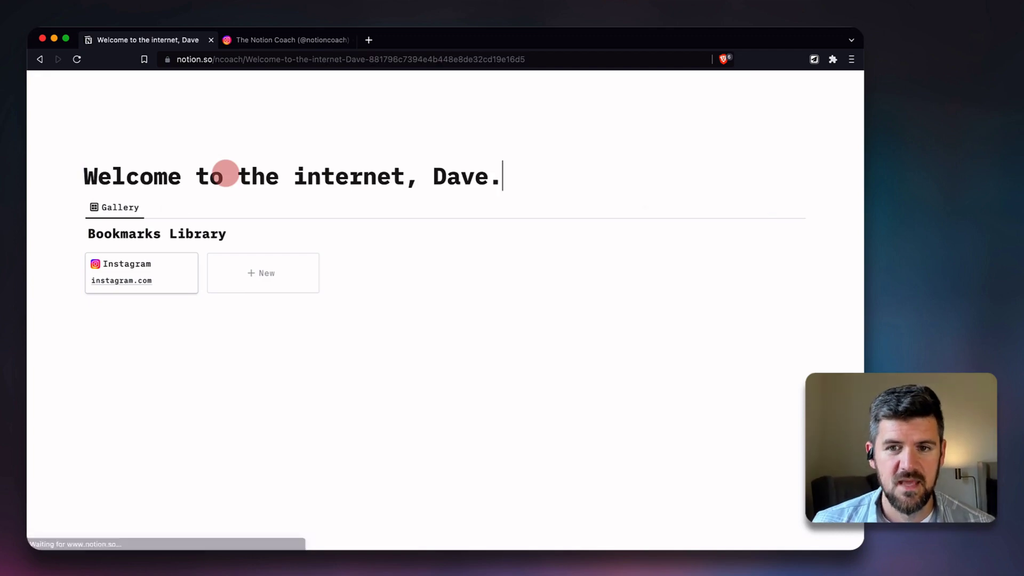
left_click(109, 151)
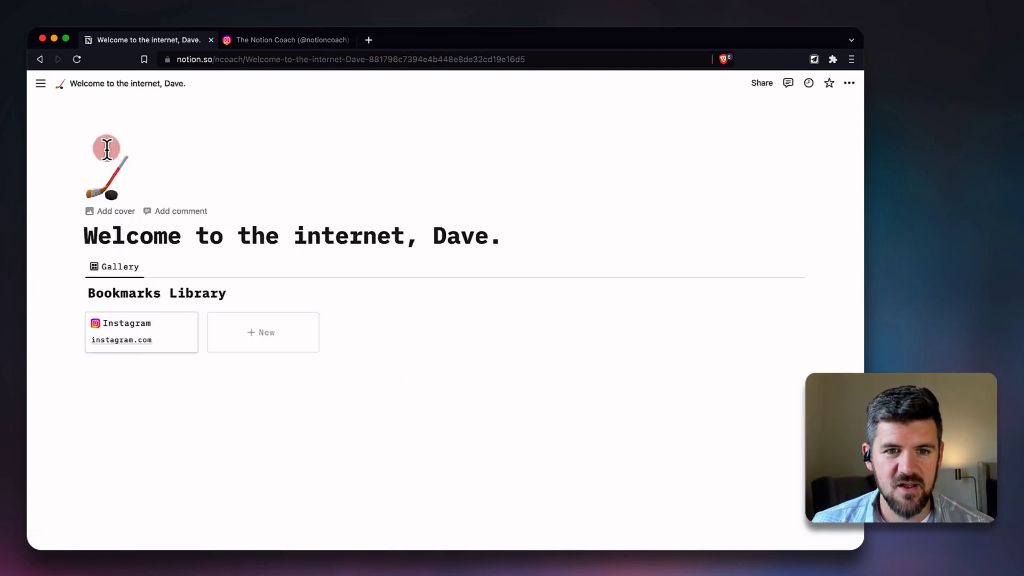
left_click(110, 181)
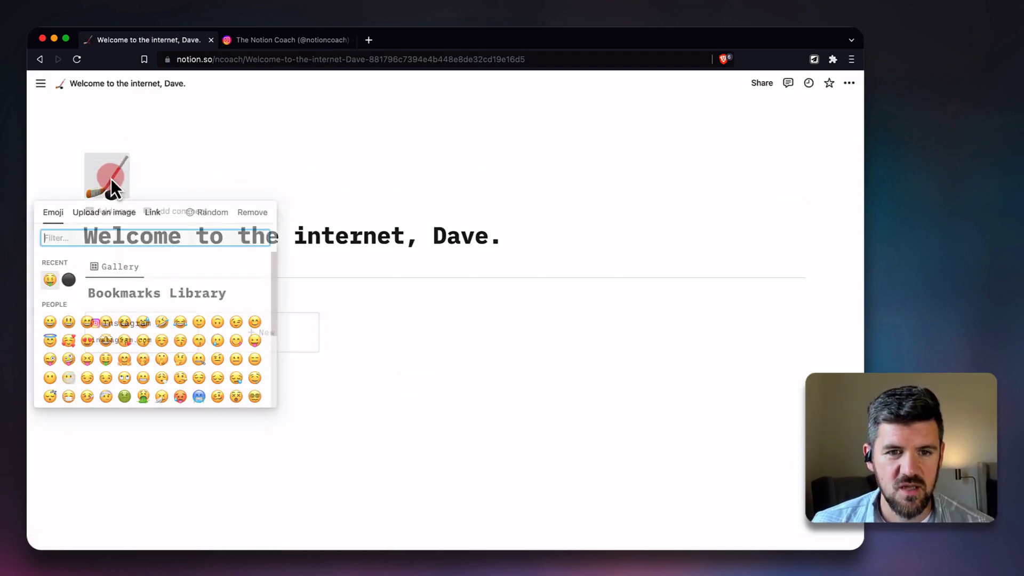
left_click(98, 218)
Upload the red round eye image from the Desktop as the page icon.
left_click(161, 255)
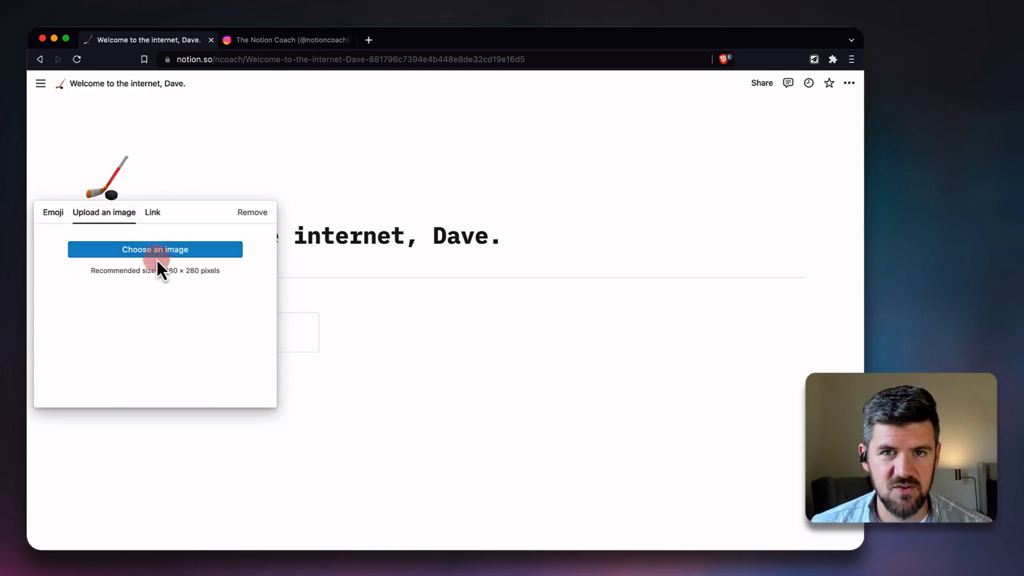
left_click(164, 258)
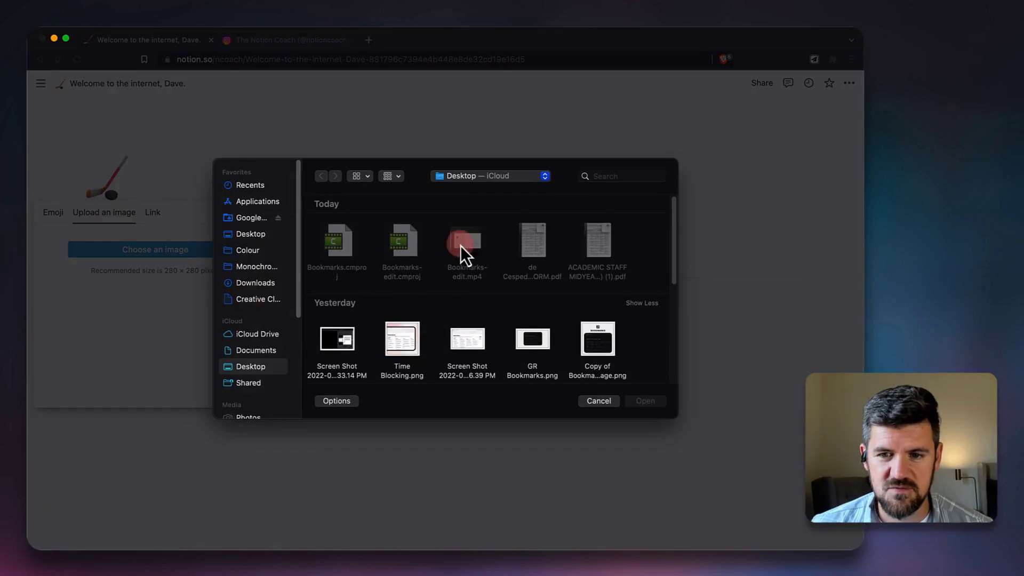
left_click(326, 263)
left_click(259, 236)
left_click(345, 236)
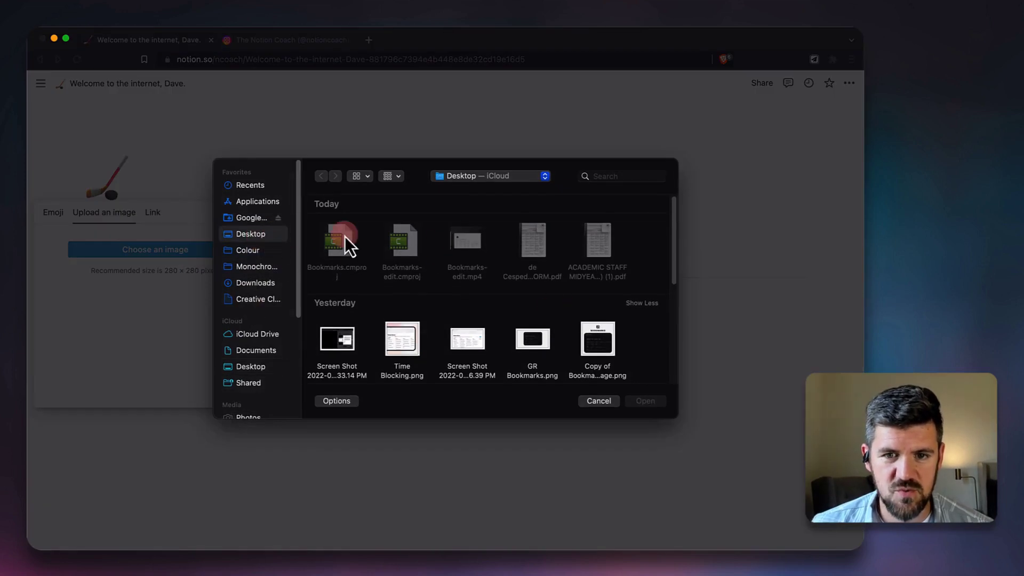
left_click_drag(674, 241, 464, 336)
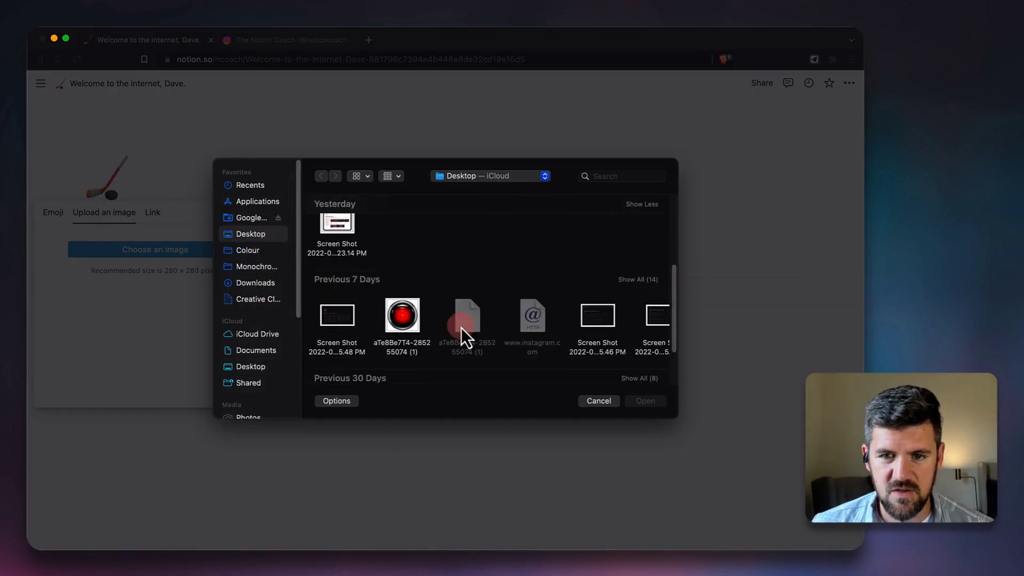
left_click(404, 323)
left_click(647, 403)
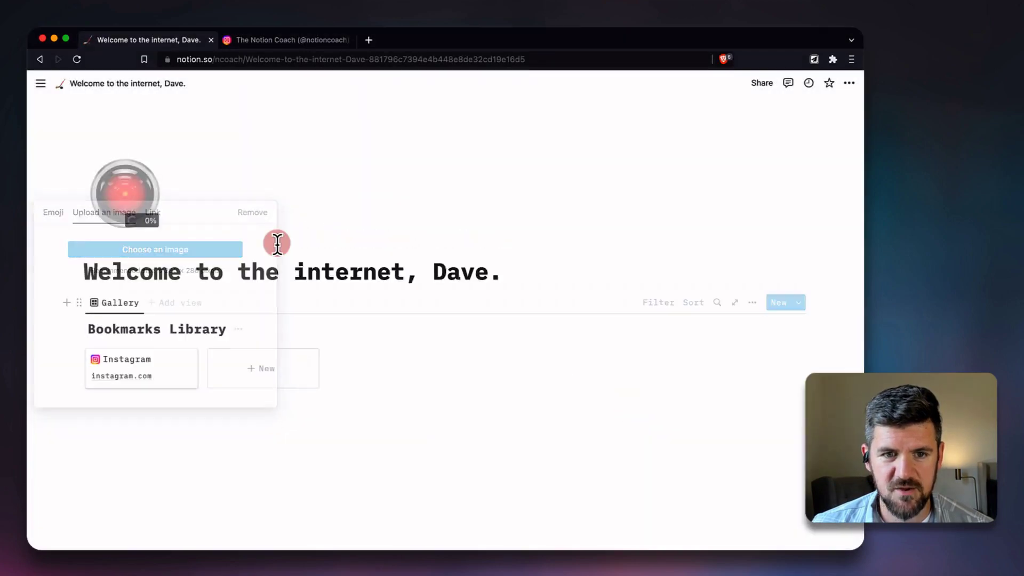
left_click(224, 182)
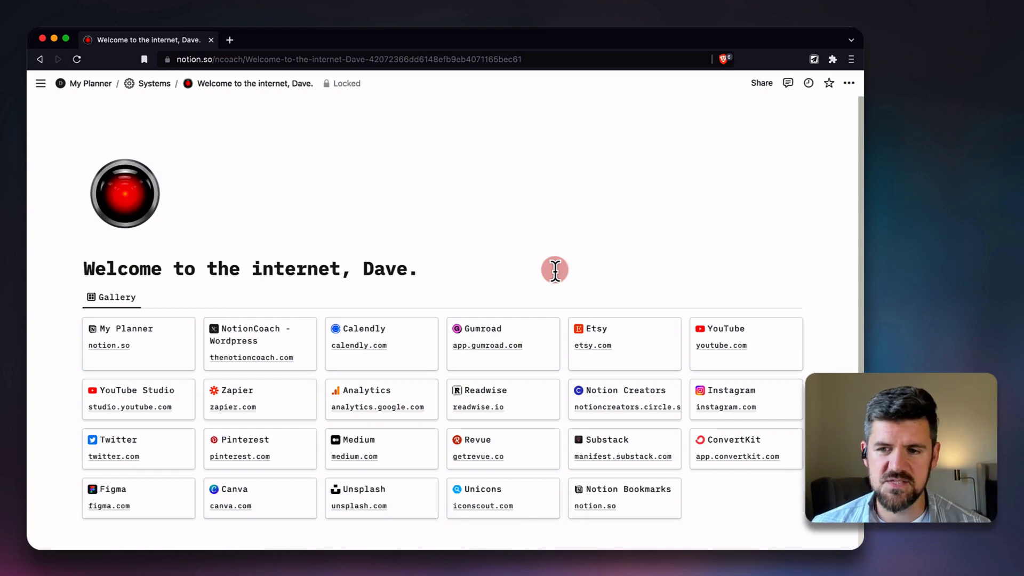
Unlock the Welcome to the internet, Dave. page so it can be edited.
left_click(345, 85)
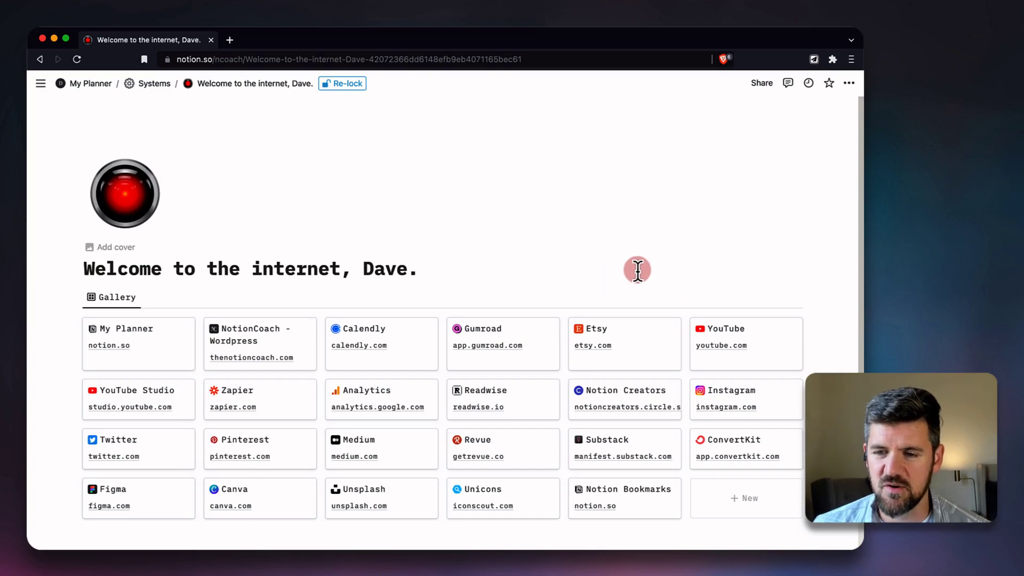
Make the gallery cards display their Tag property, such as Work, Social, Writing or Design.
left_click(750, 297)
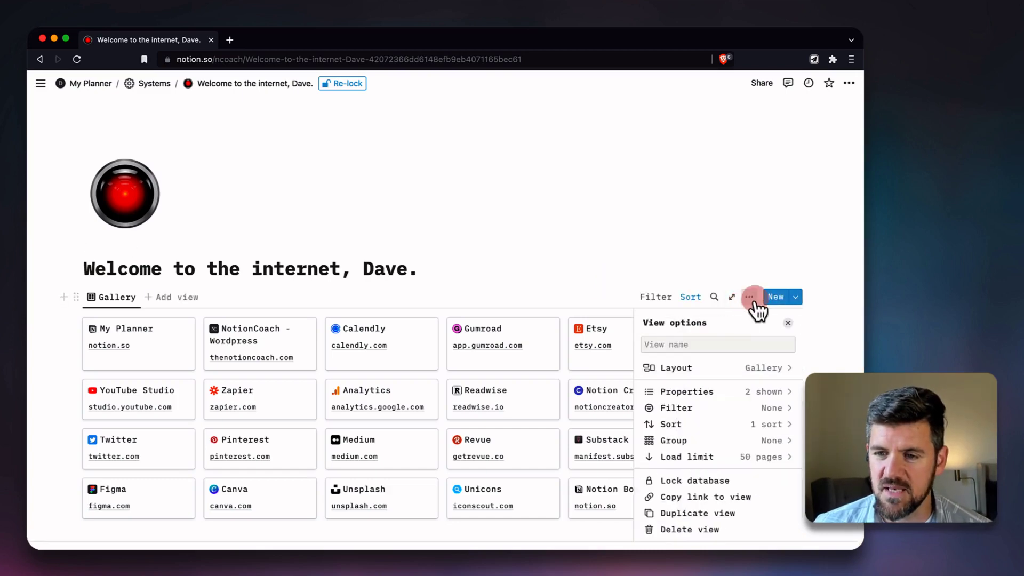
left_click(772, 393)
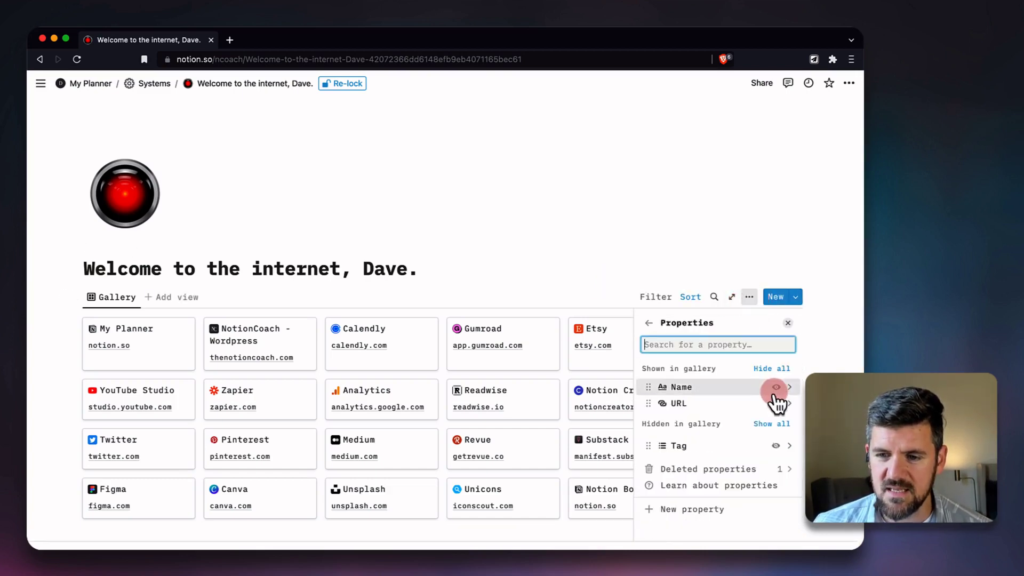
left_click(777, 446)
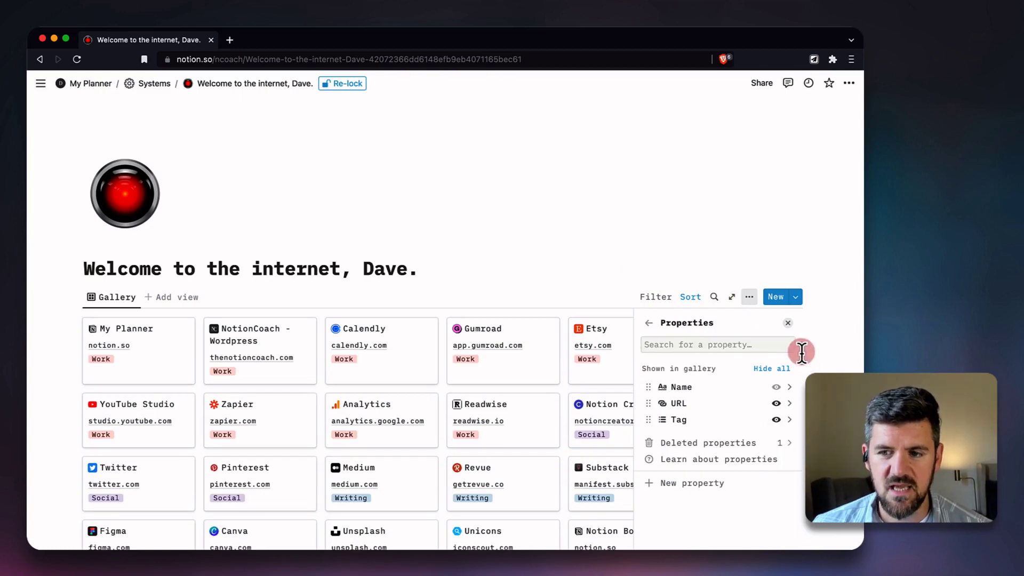
left_click(625, 267)
scroll(608, 320, "down", 3)
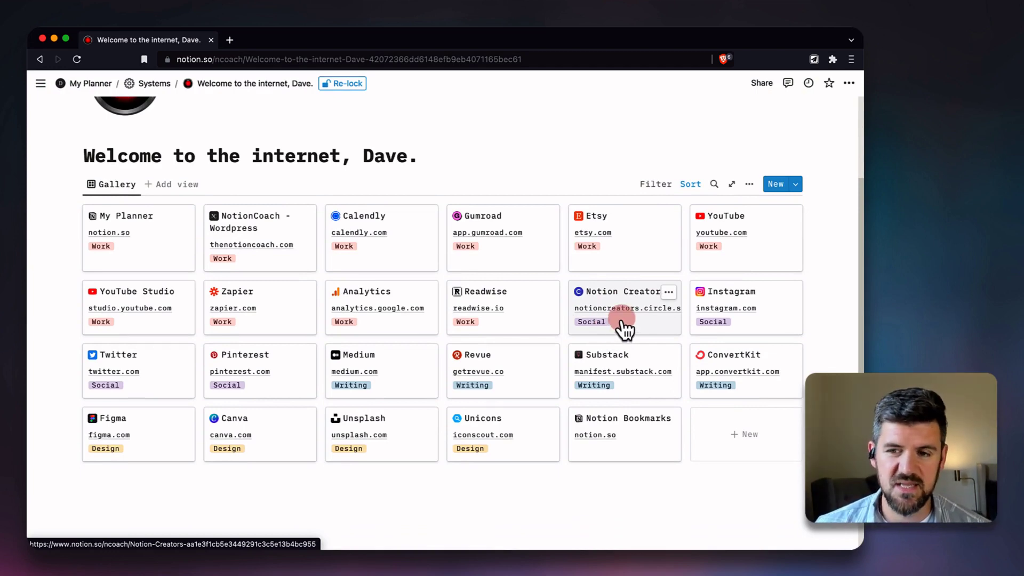
scroll(624, 328, "up", 2)
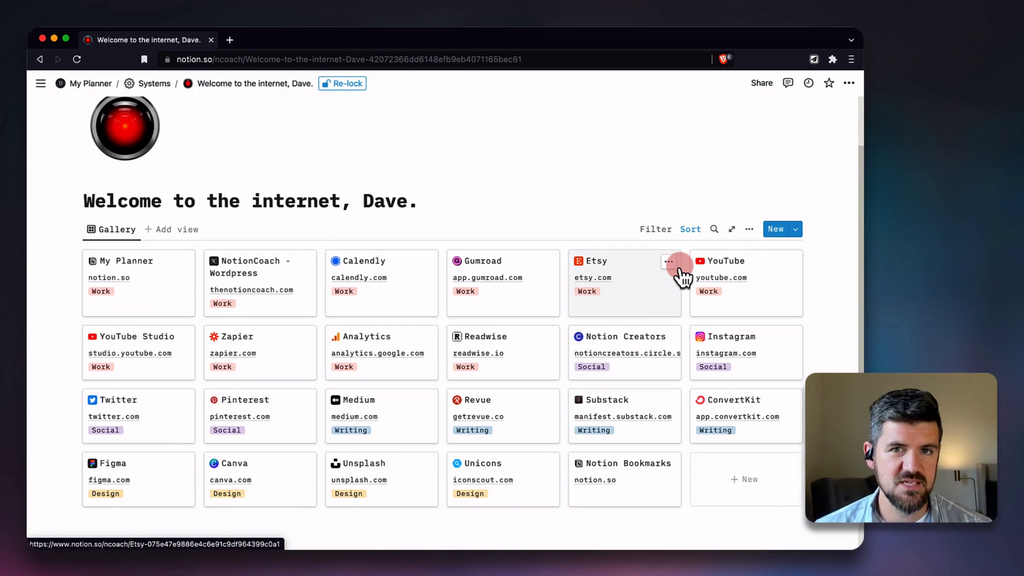
Hide the Tag from the gallery cards and group the gallery by Tag.
left_click(749, 229)
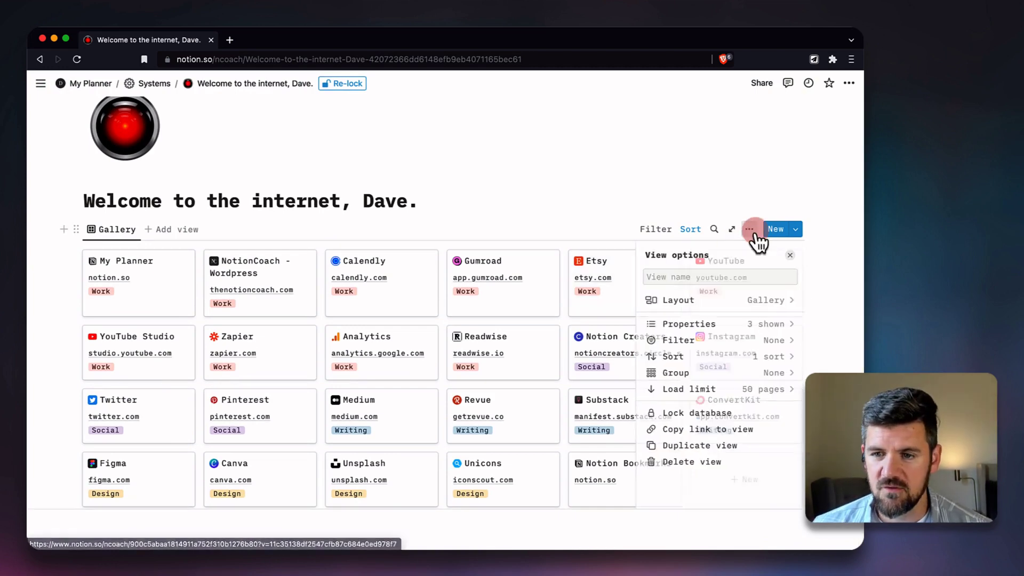
left_click(774, 322)
left_click(776, 352)
left_click(649, 255)
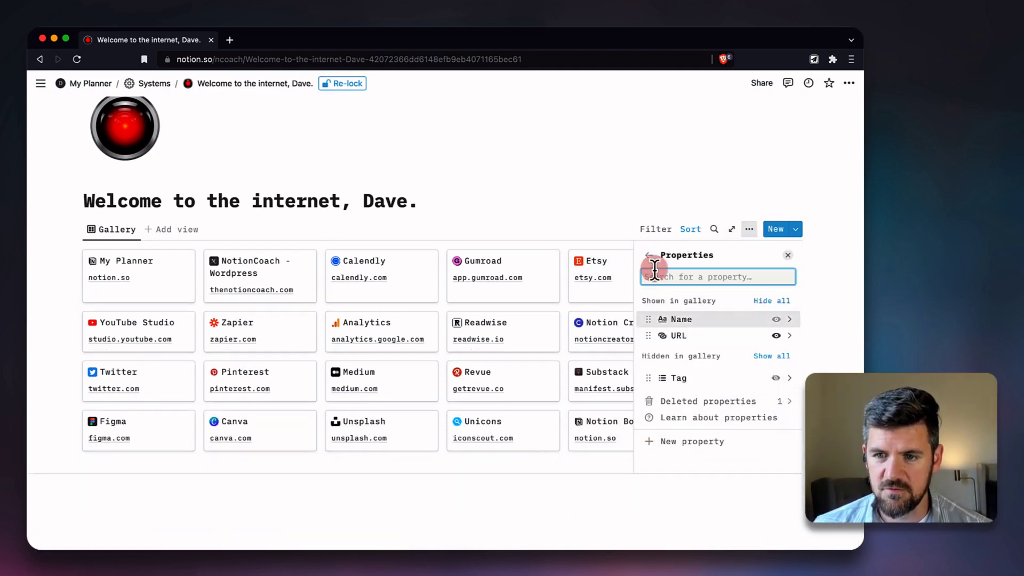
left_click(772, 374)
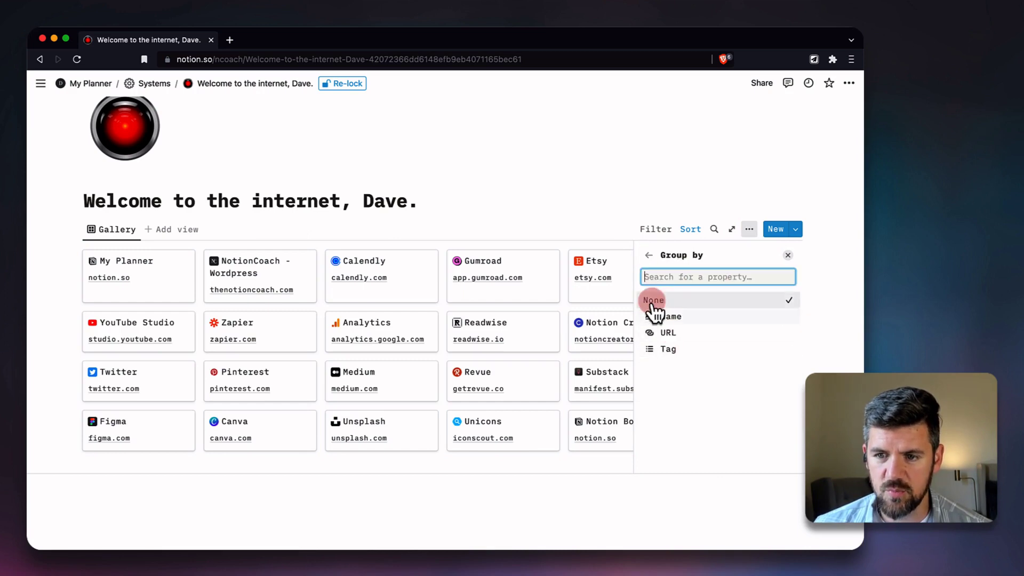
left_click(687, 349)
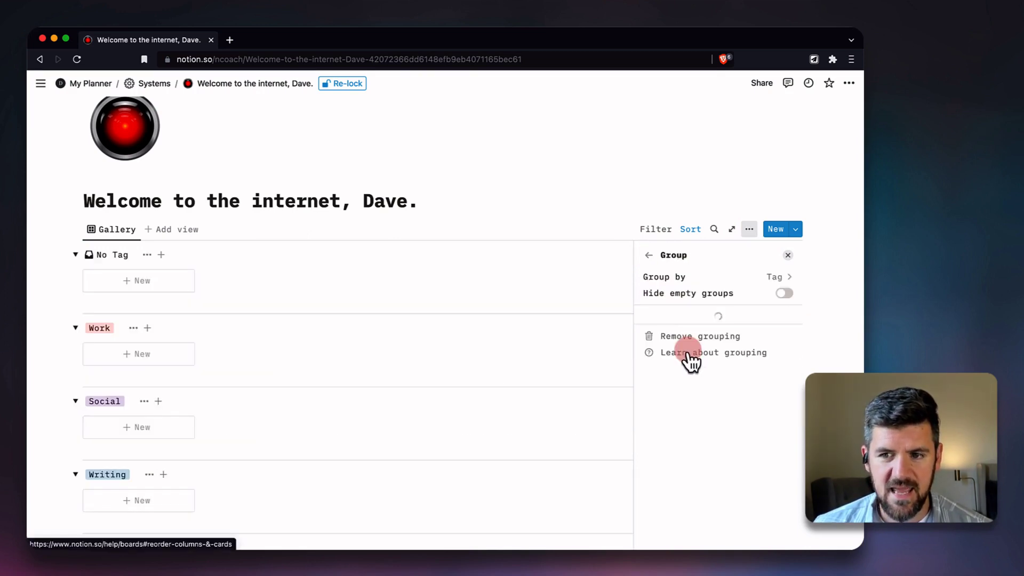
left_click(825, 184)
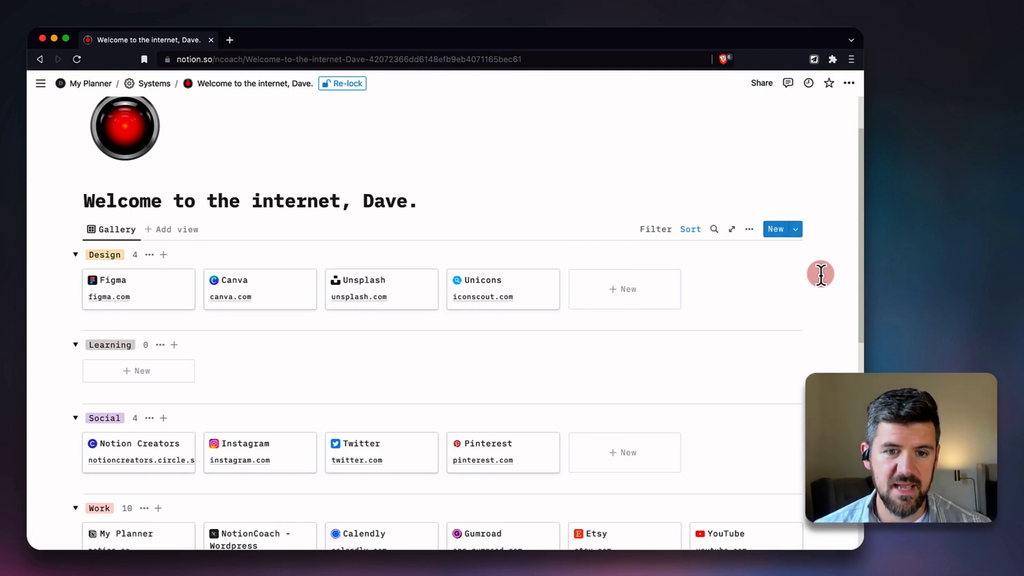
Reorder the tag groups so Work comes first and Writing second.
left_click(750, 230)
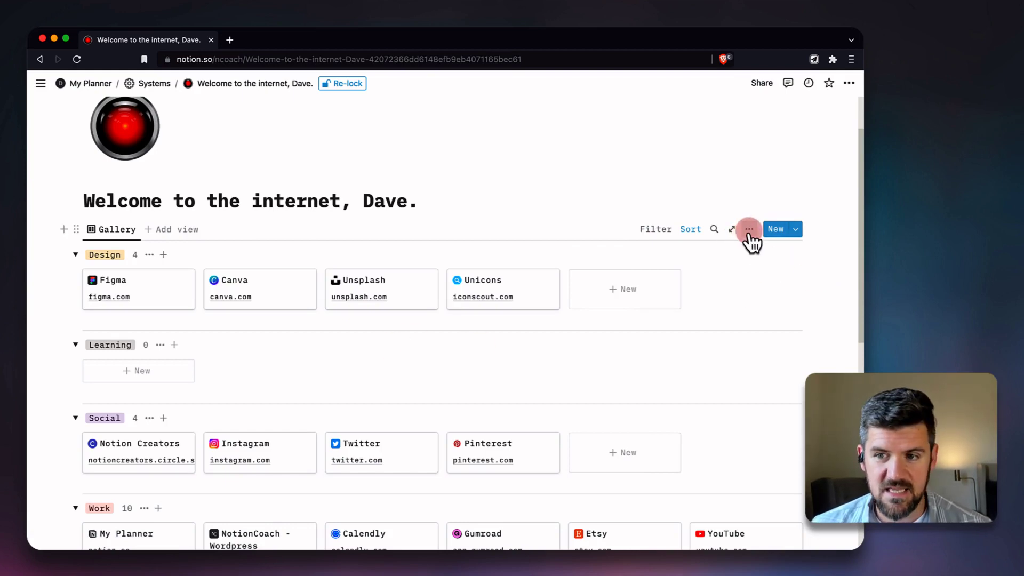
left_click(773, 373)
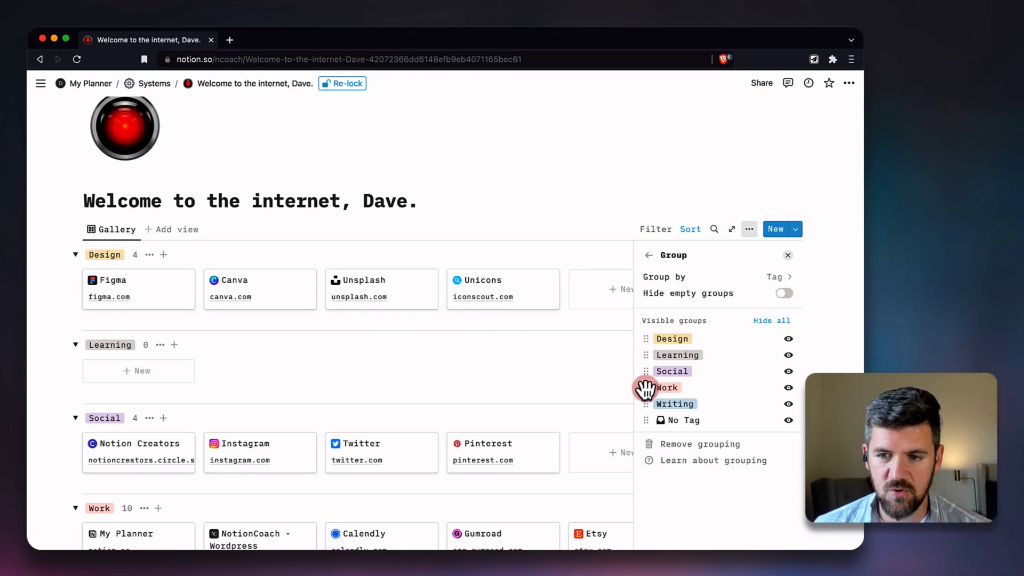
left_click_drag(647, 388, 649, 339)
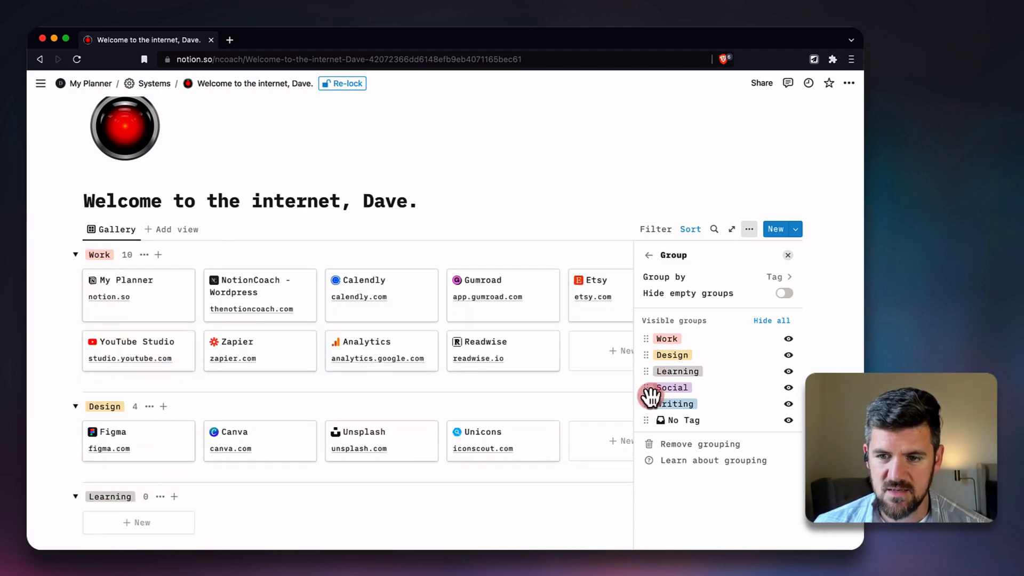
left_click_drag(650, 404, 647, 359)
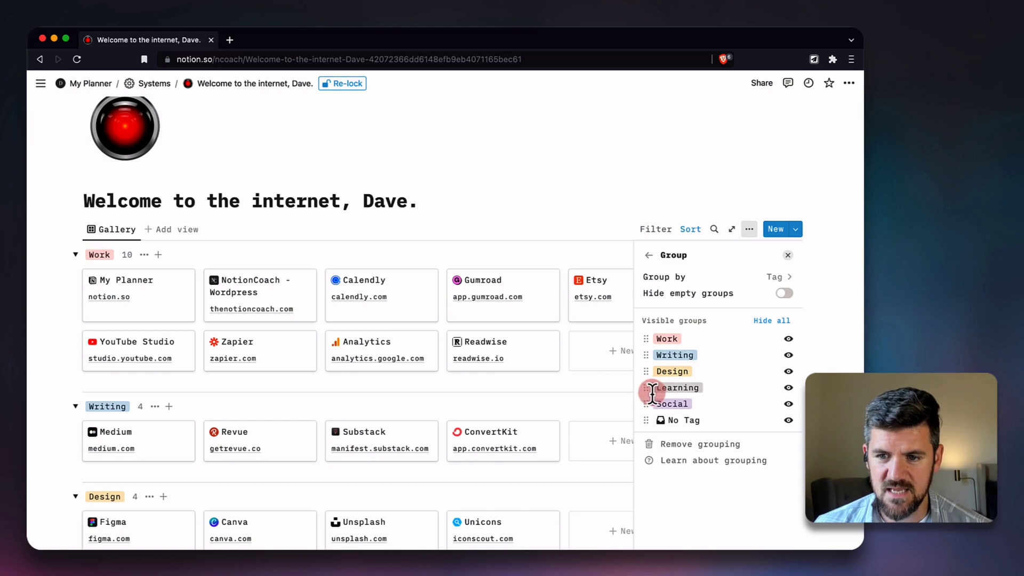
Collapse the Writing, Design, Learning, Social and No Tag groups, then re-lock the page.
left_click(771, 188)
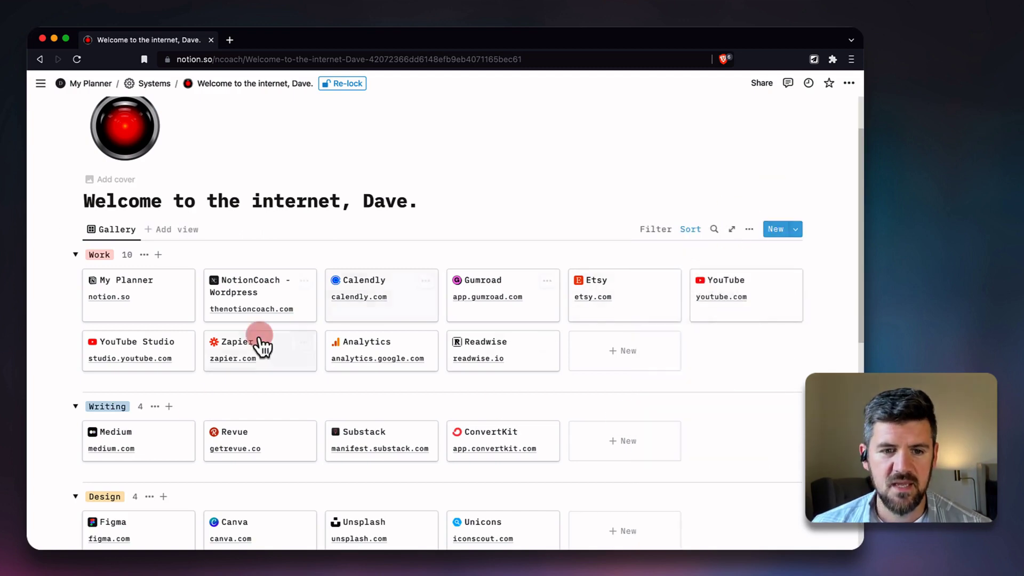
left_click(76, 409)
left_click(75, 435)
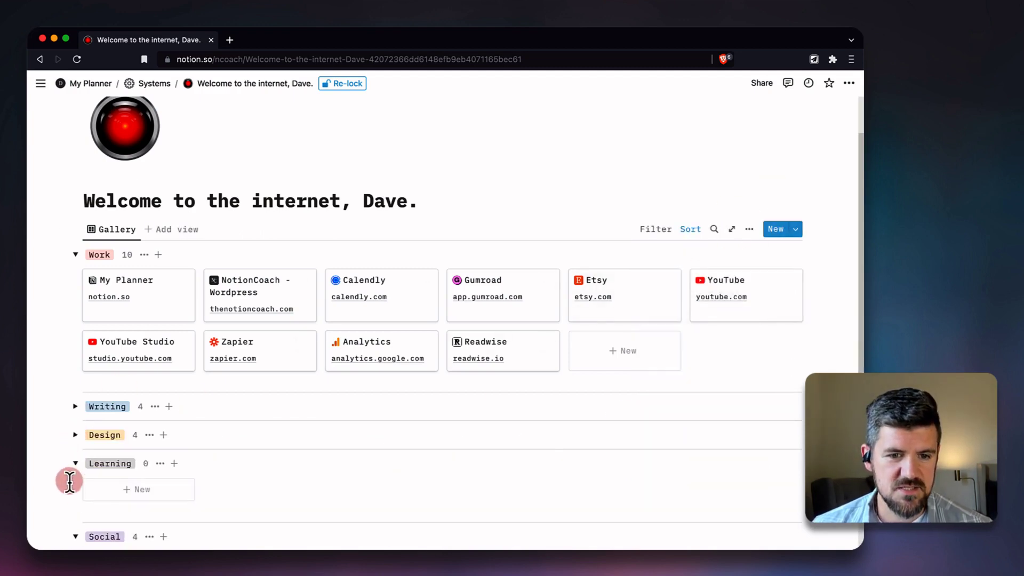
left_click(75, 463)
left_click(75, 491)
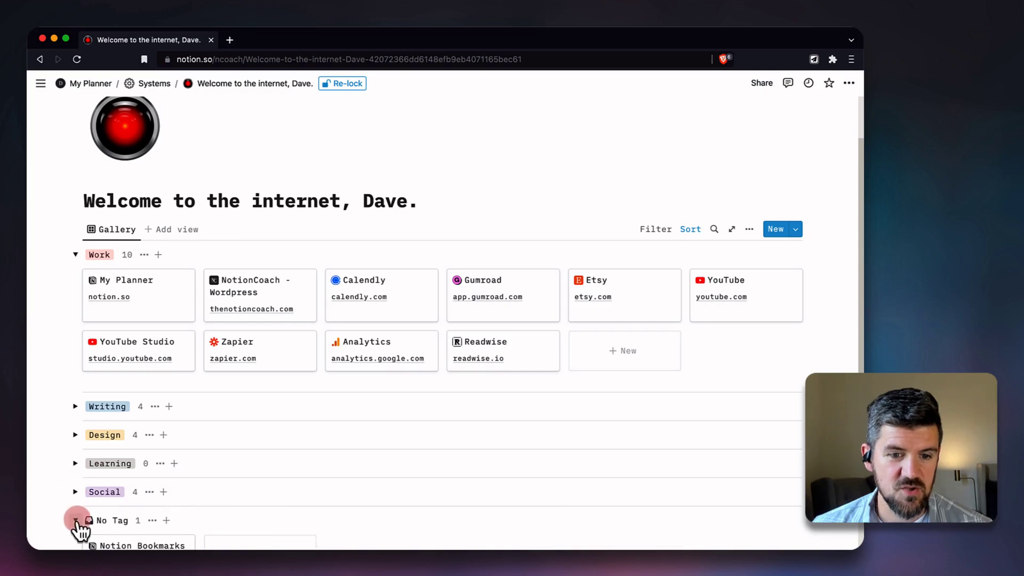
left_click(75, 520)
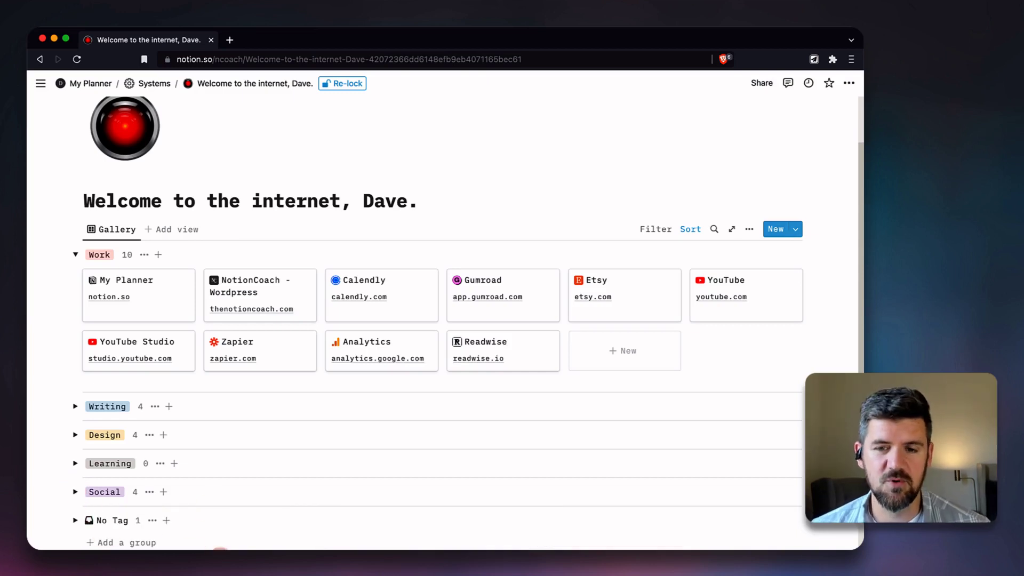
left_click(382, 544)
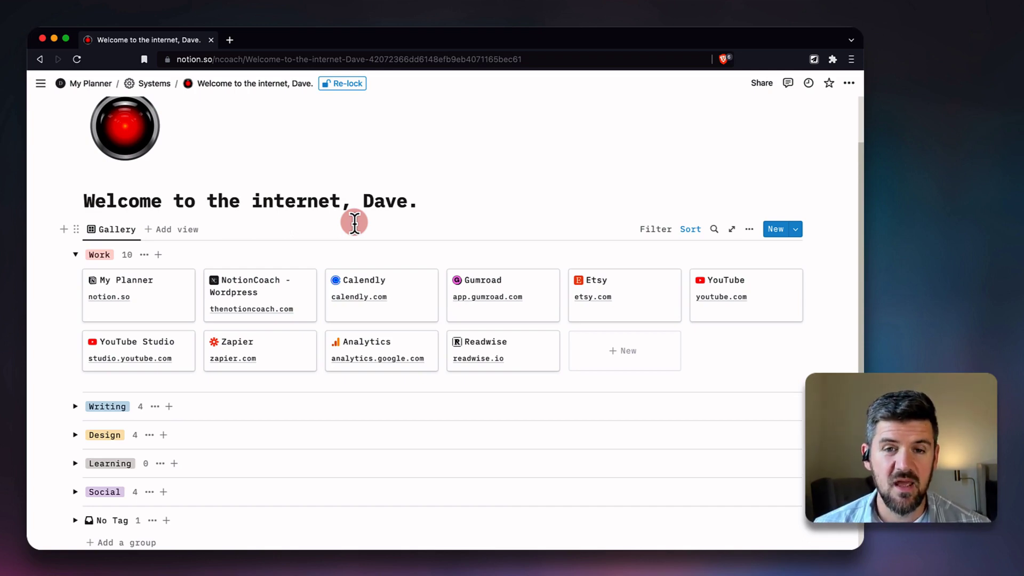
left_click(343, 83)
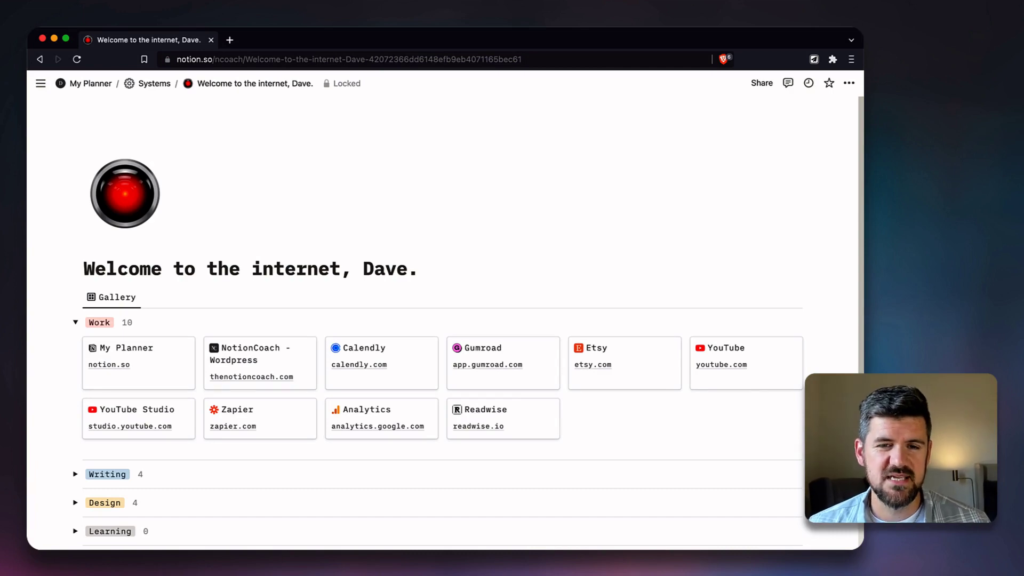
left_click(429, 138)
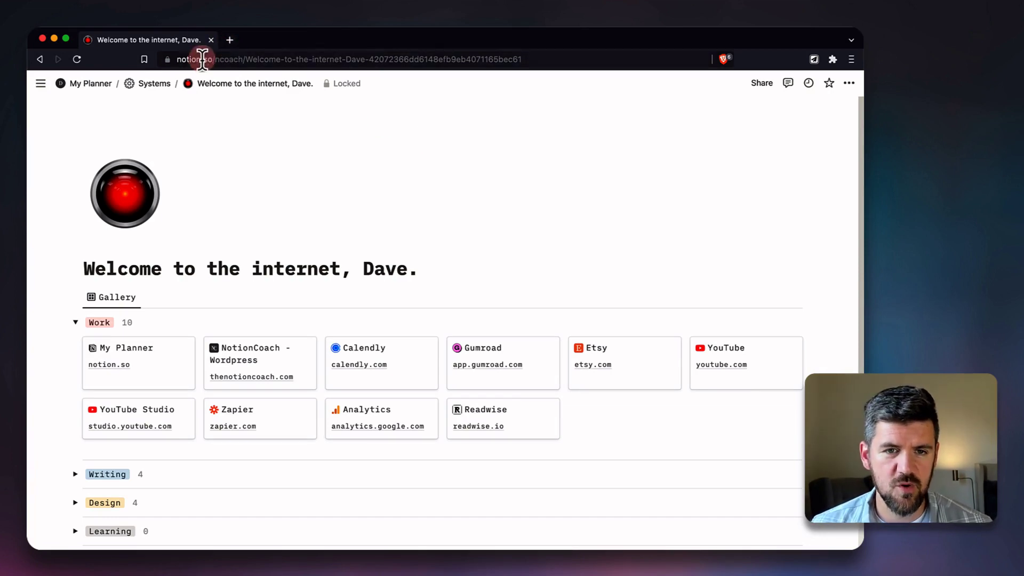
Save the Notion page as a Brave bookmark named 'Bookmarks'.
left_click(133, 85)
left_click(145, 59)
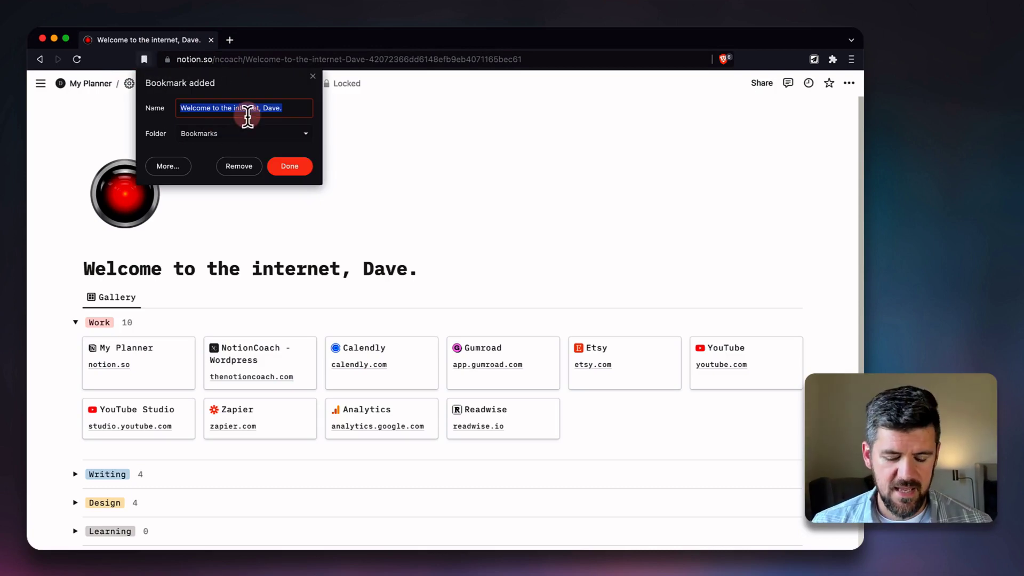
type("Bookmarks")
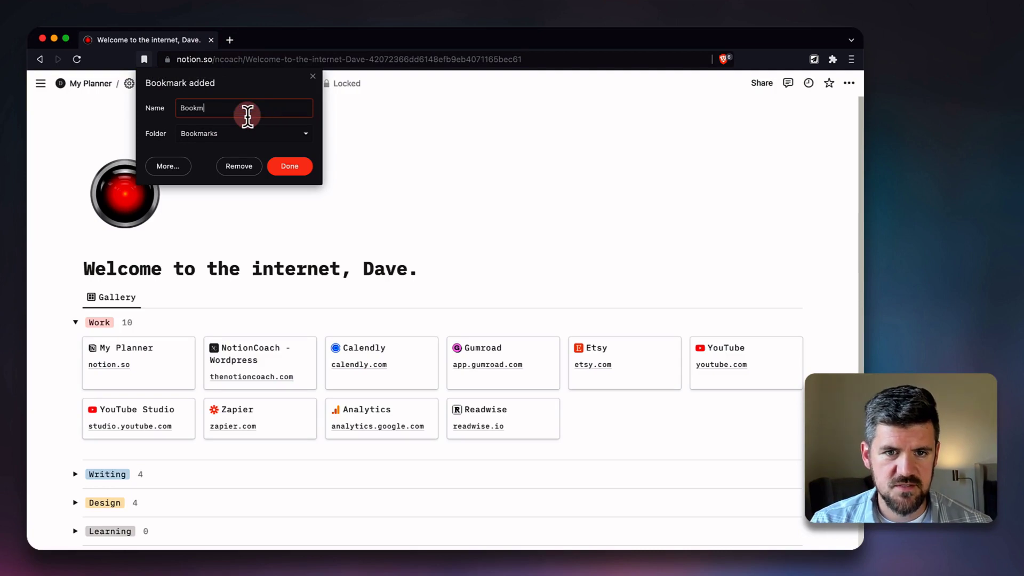
left_click(302, 171)
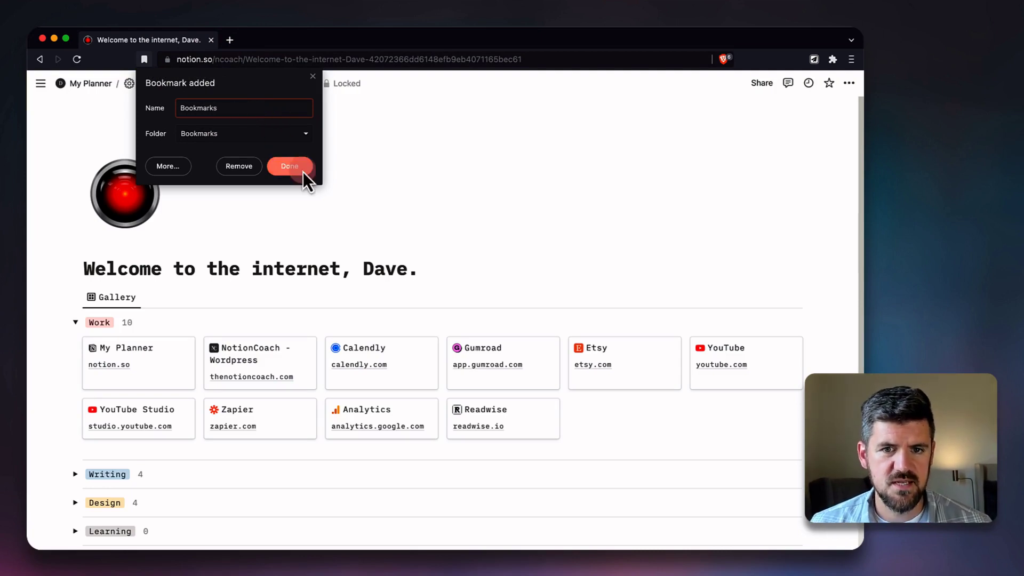
left_click(107, 93)
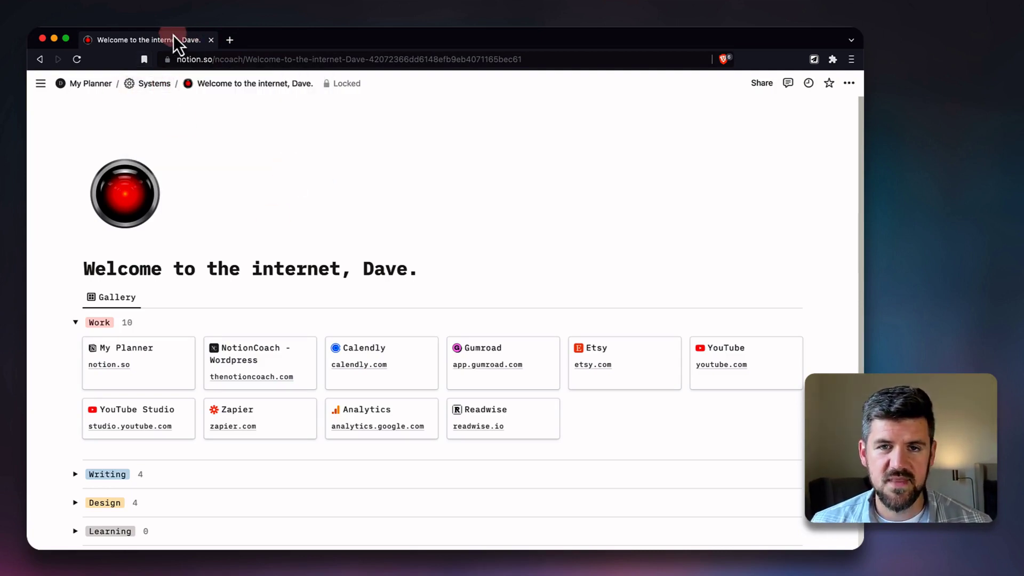
left_click(235, 58)
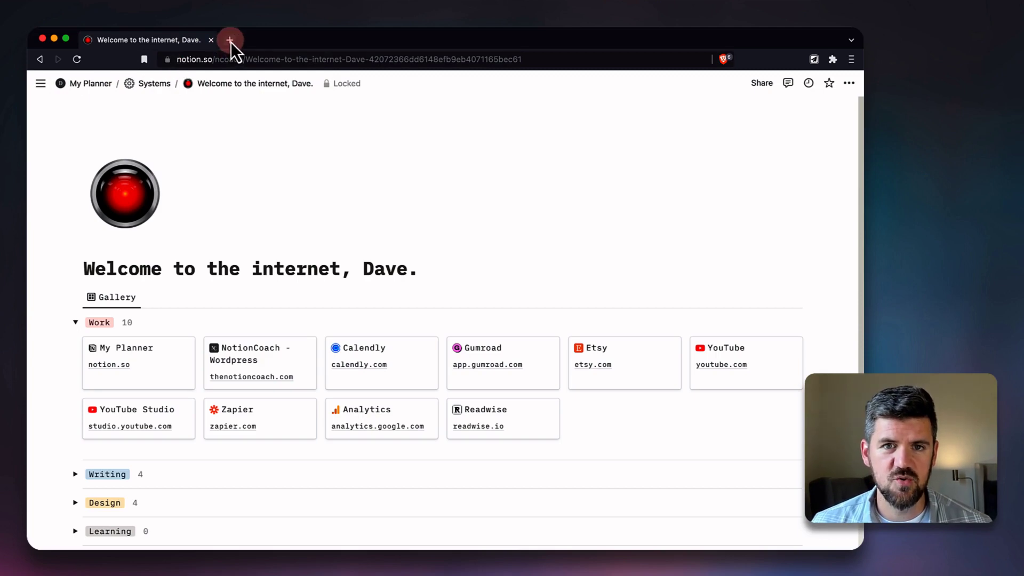
Open a new Brave tab and copy the Notion page's web address.
left_click(230, 40)
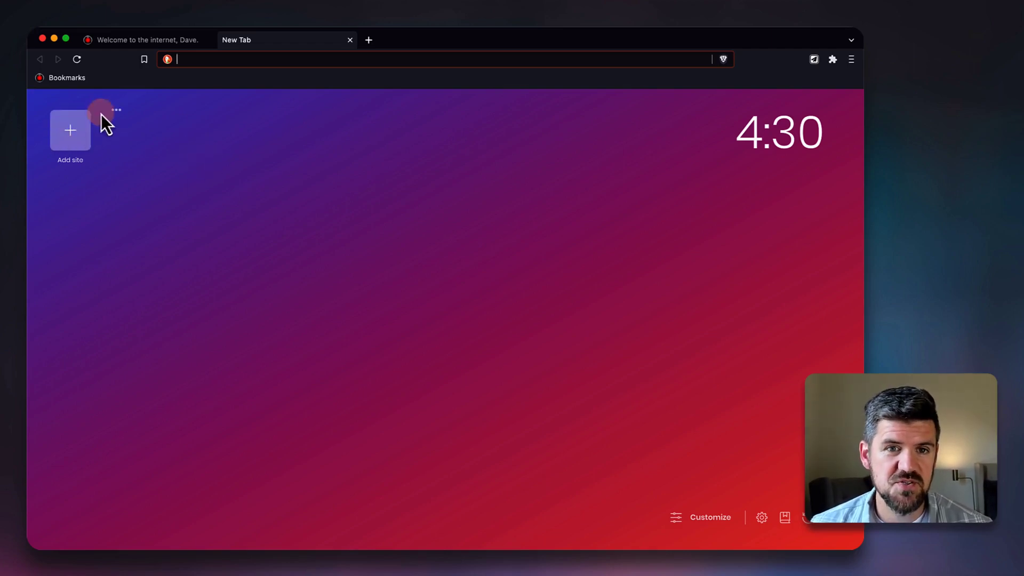
left_click(141, 47)
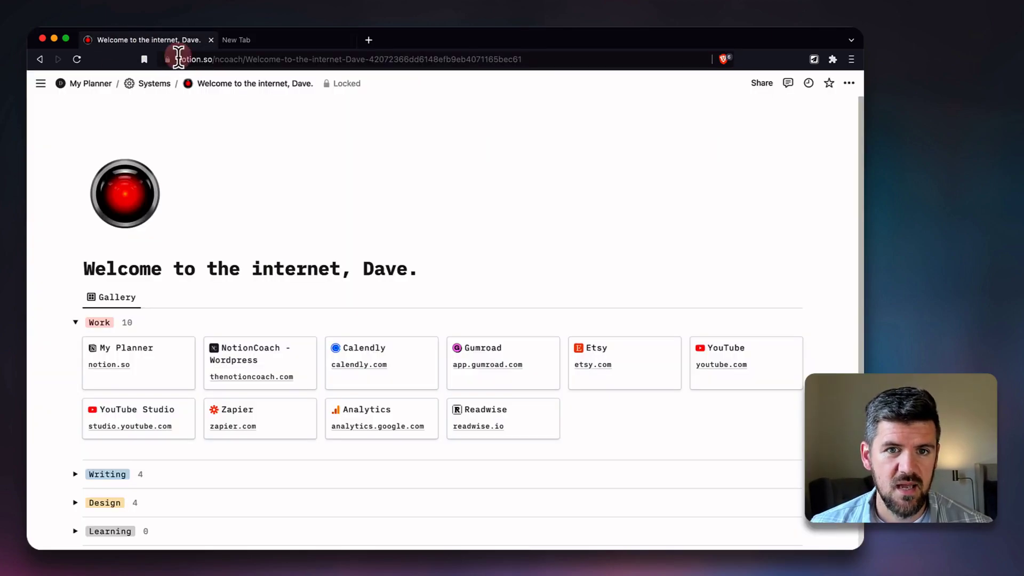
left_click(214, 60)
left_click(268, 41)
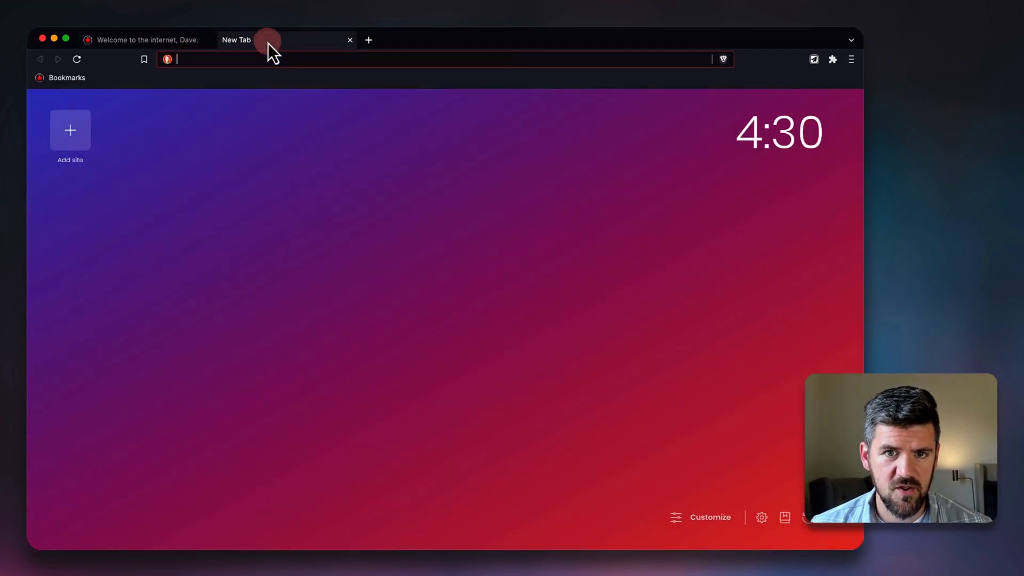
Add a new-tab shortcut named 'Bookmarks' pointing to the pasted Notion URL.
left_click(68, 130)
left_click(404, 274)
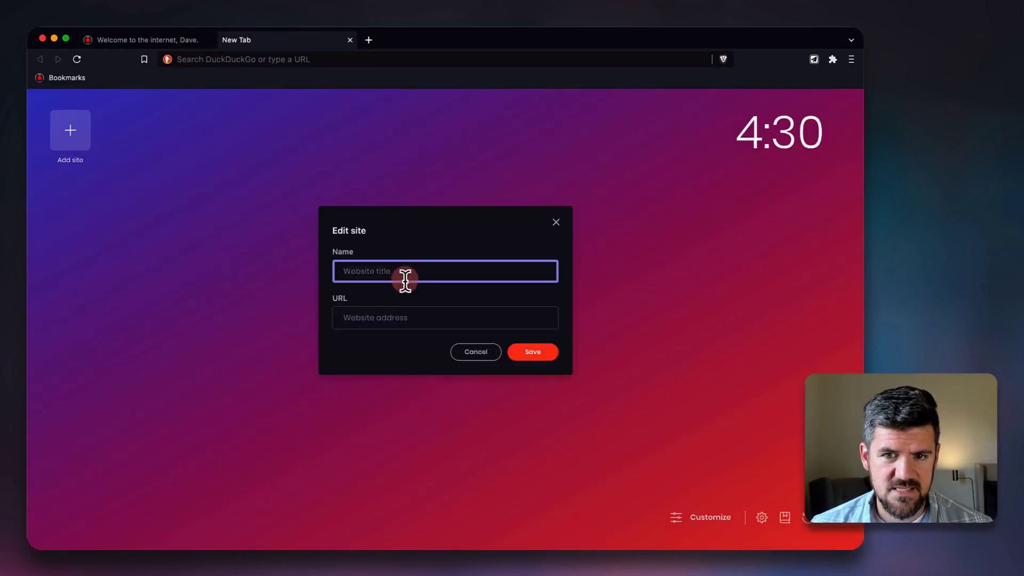
type("Bookmarks")
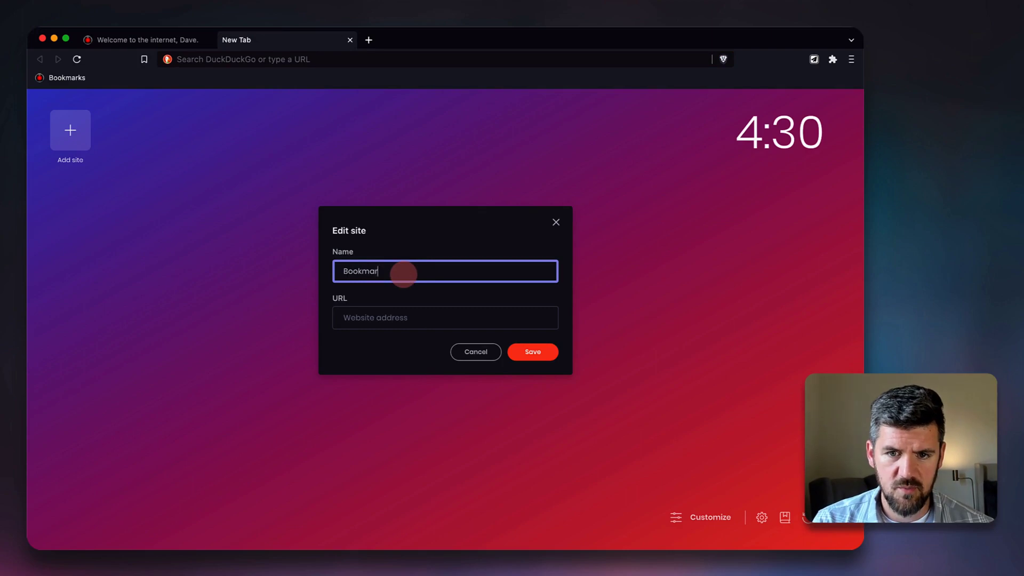
key("Tab")
key("super+v")
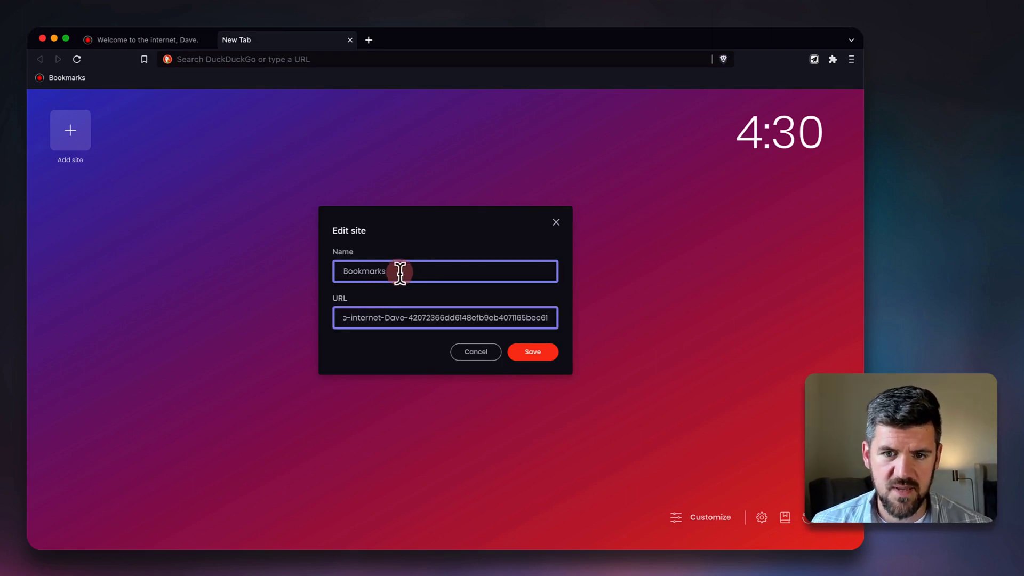
left_click(542, 352)
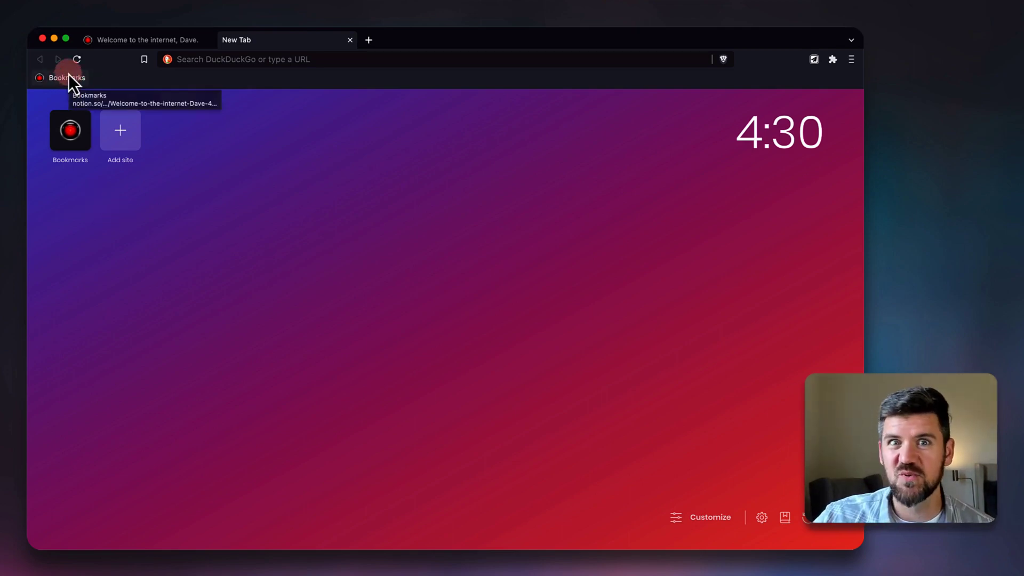
mouse_move(63, 152)
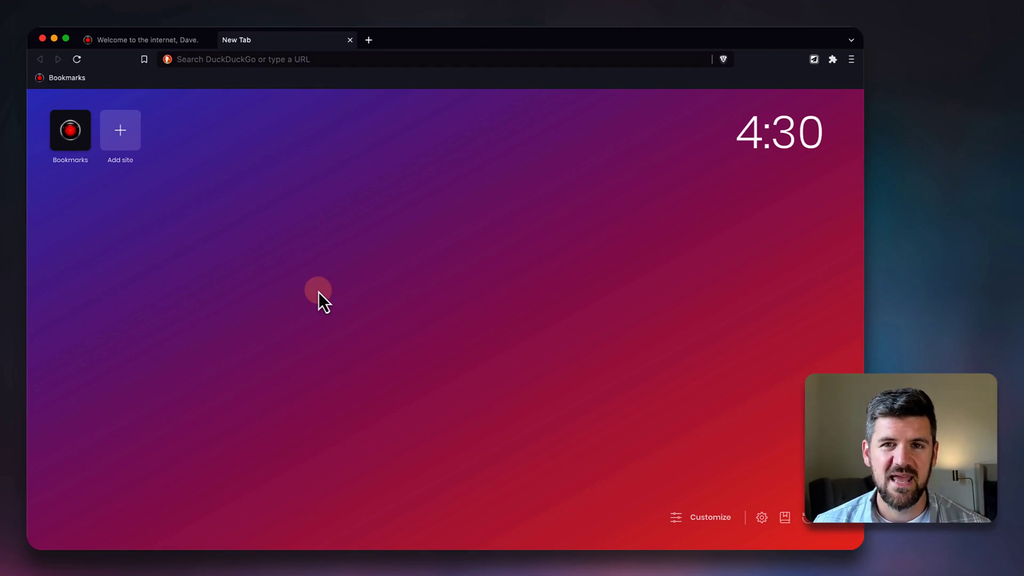
Switch back to the Notion tab showing the locked Welcome to the internet page.
left_click(174, 43)
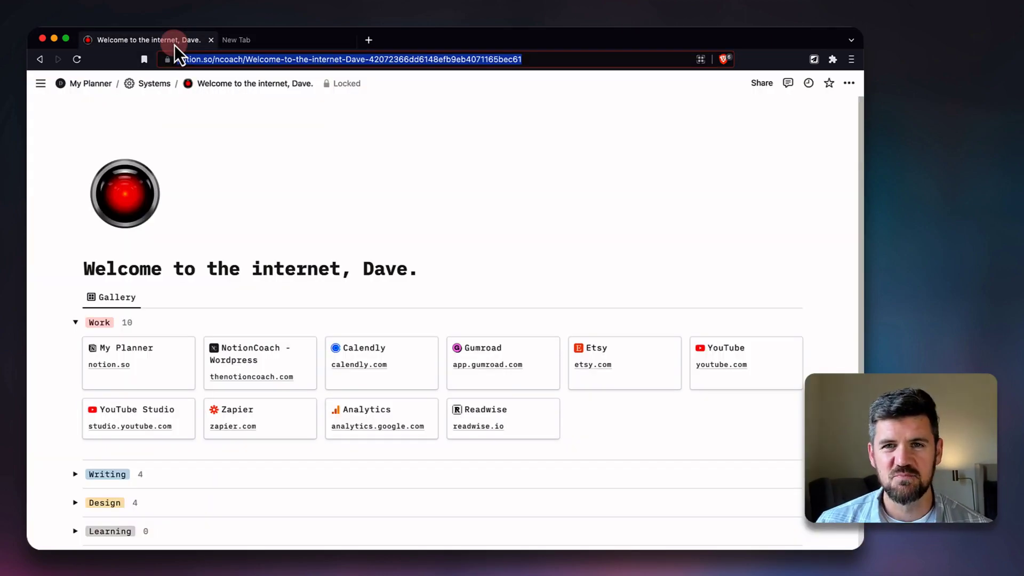